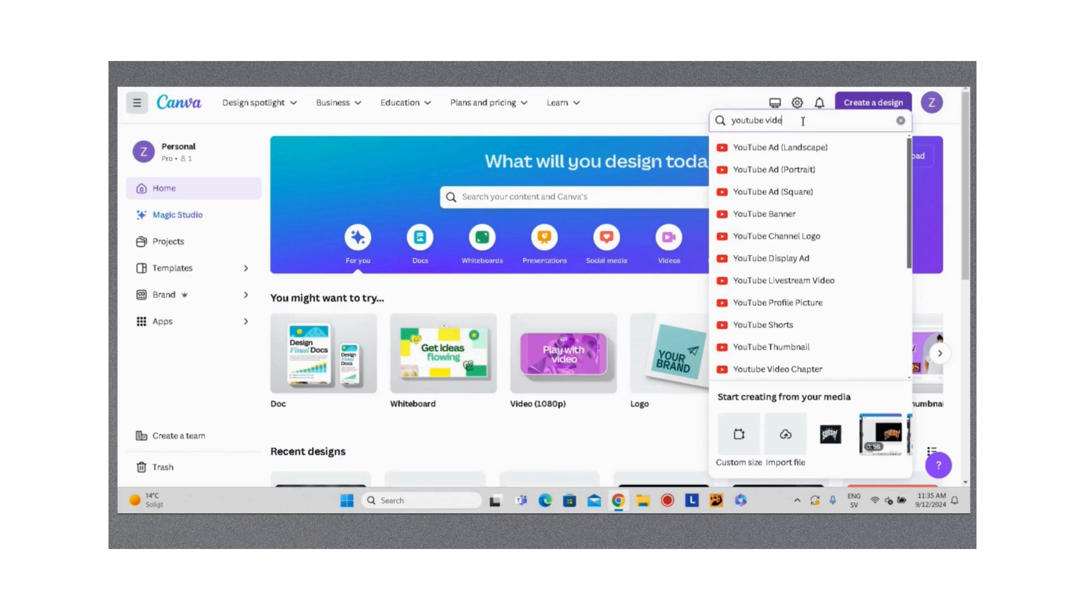
# - Create a new blank YouTube video design
pyautogui.write('o')
pyautogui.click(790, 193)
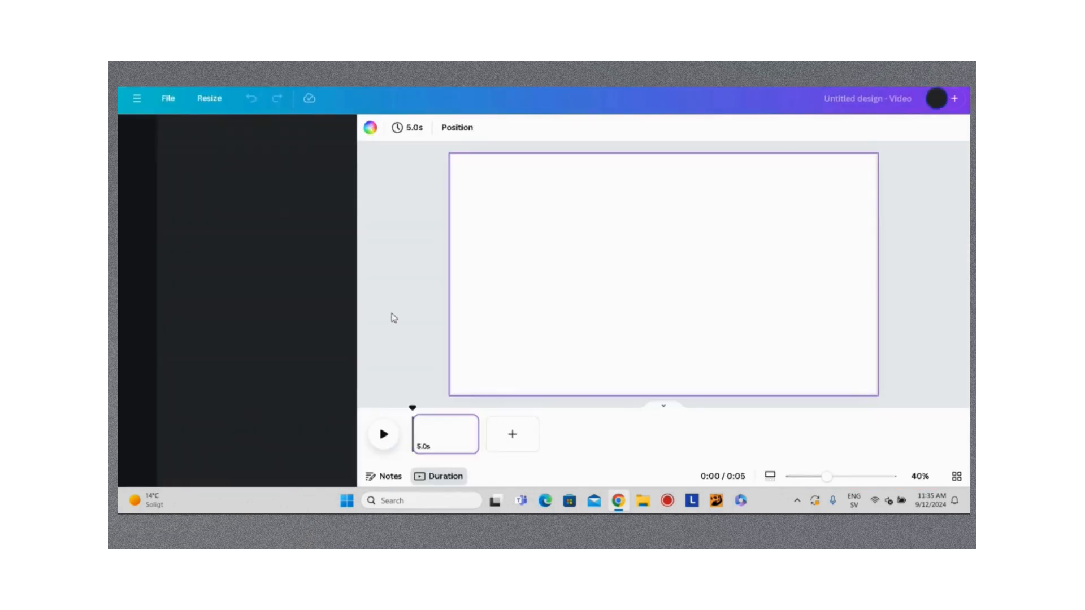
# - Find and open the TypeCraft app and enter SUNSET as its text
pyautogui.click(136, 413)
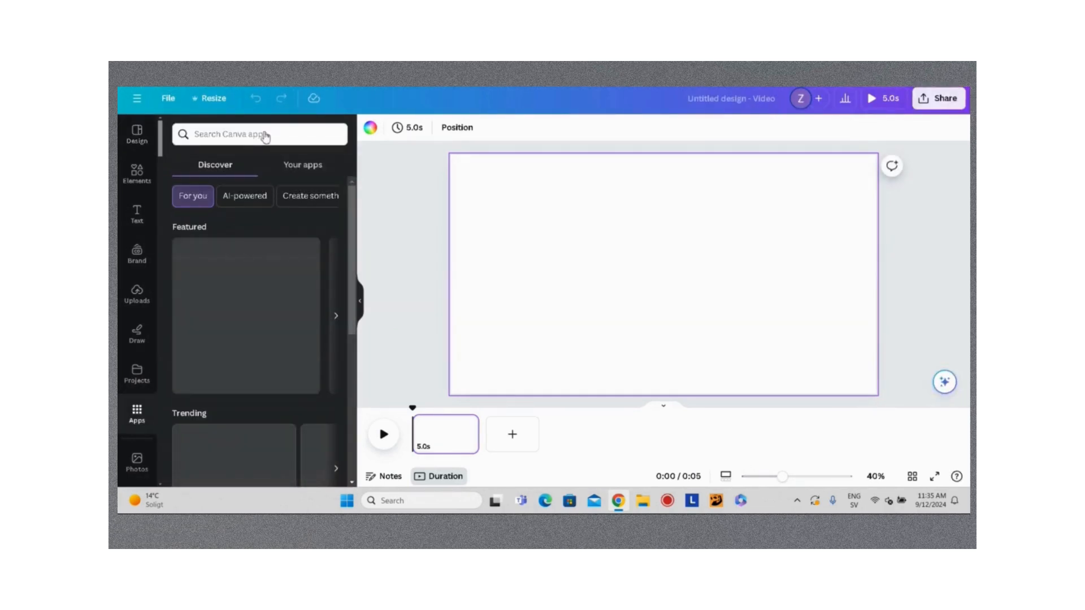
pyautogui.click(265, 137)
pyautogui.write('type')
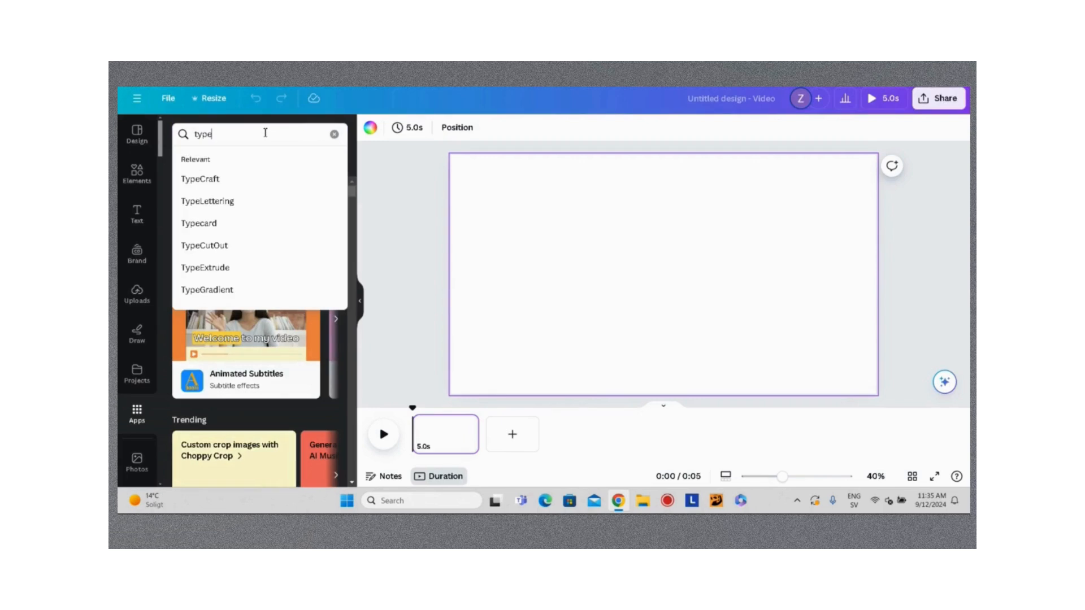
pyautogui.press('BackSpace')
pyautogui.press('BackSpace')
pyautogui.press('BackSpace')
pyautogui.write('ypecra')
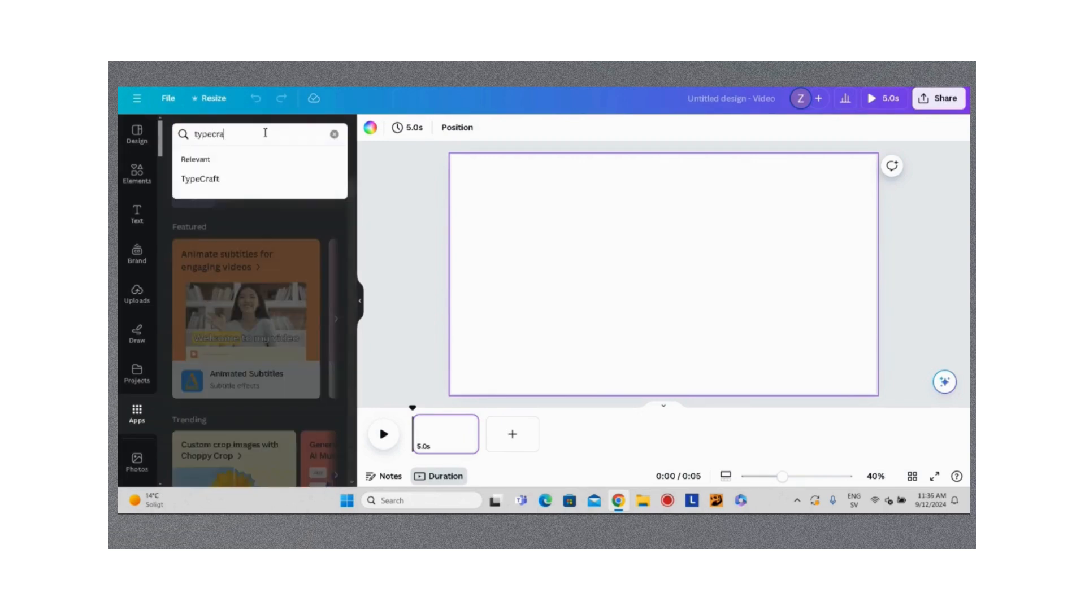
pyautogui.write('ft')
pyautogui.click(212, 182)
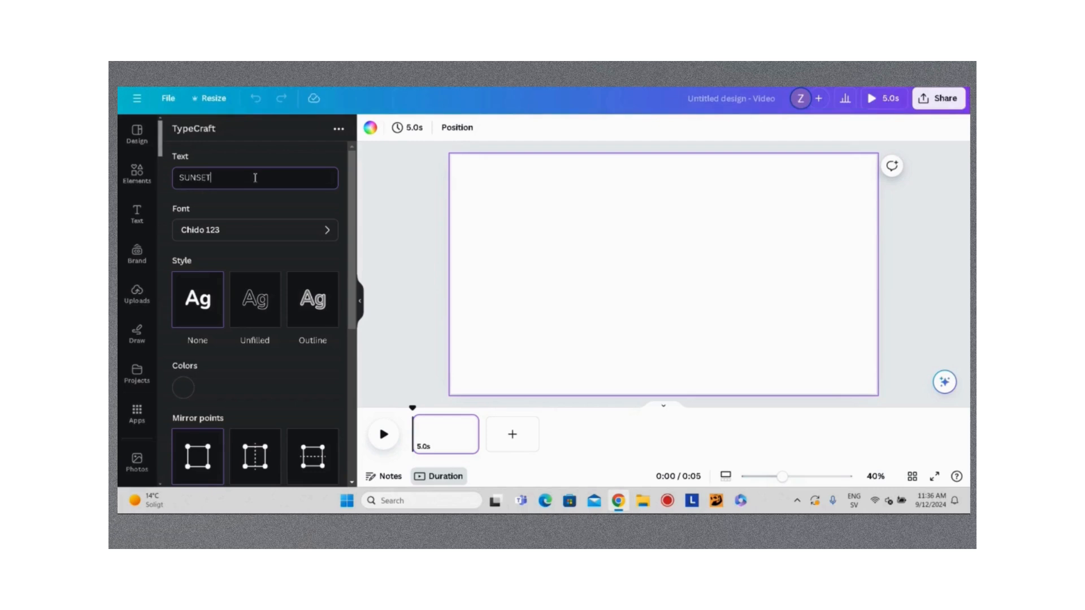
# - Set the font of the SUNSET text to Anton Regular 123
pyautogui.click(329, 231)
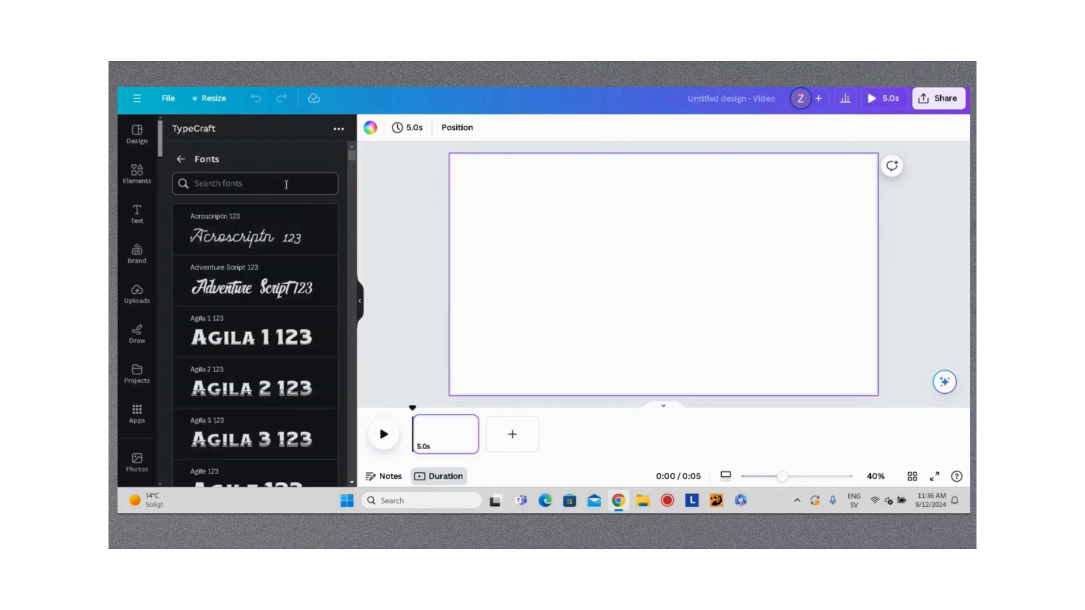
pyautogui.click(286, 184)
pyautogui.write('Anton')
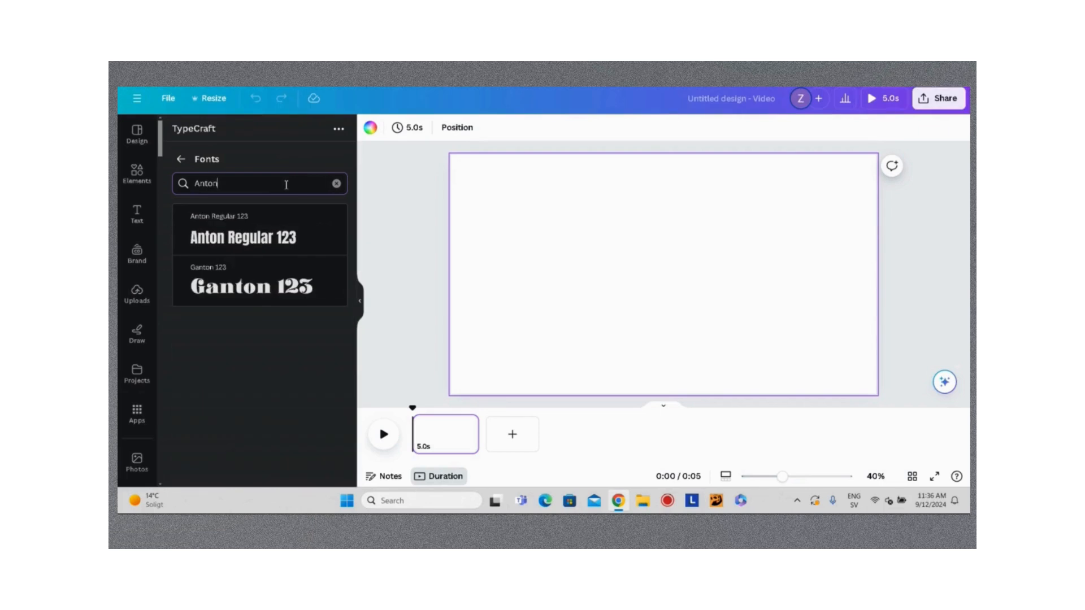
pyautogui.click(270, 242)
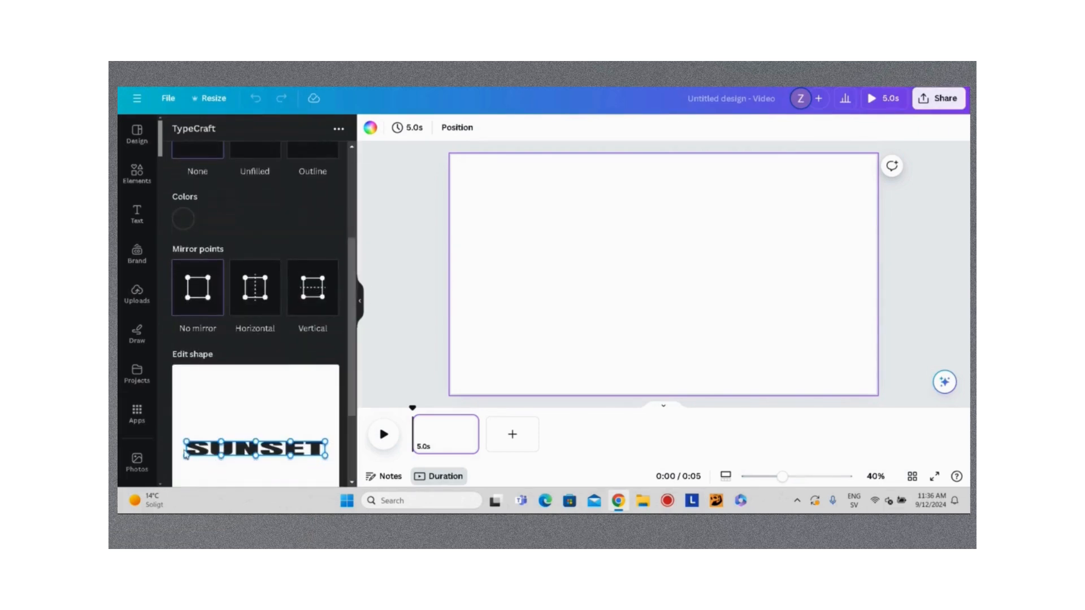
# - Warp the SUNSET text into an arched shape by moving its shape points
pyautogui.moveTo(187, 447); pyautogui.dragTo(199, 415)
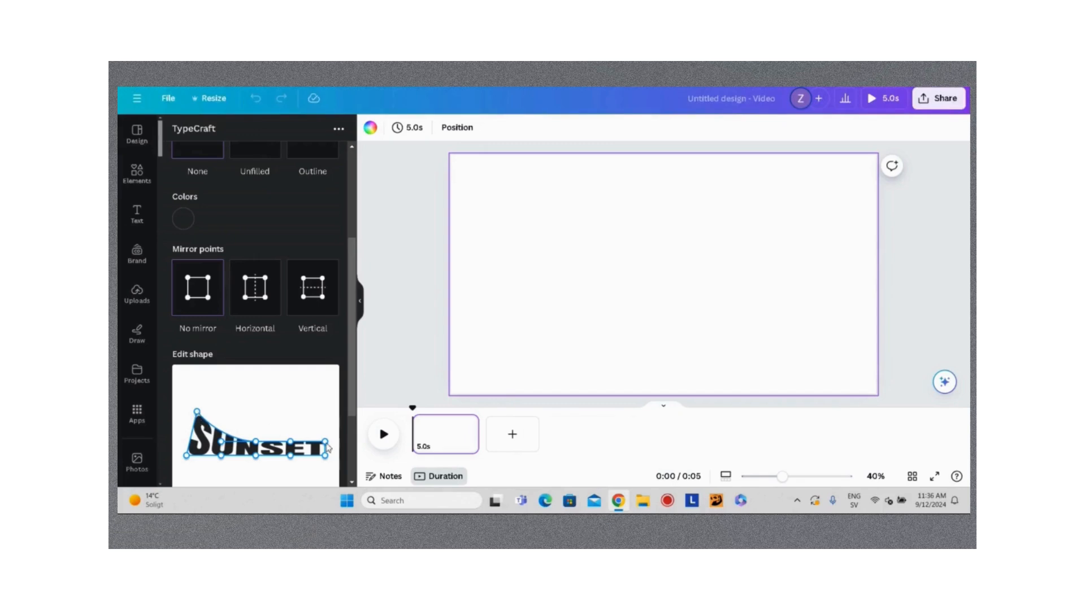
pyautogui.moveTo(326, 444); pyautogui.dragTo(311, 426)
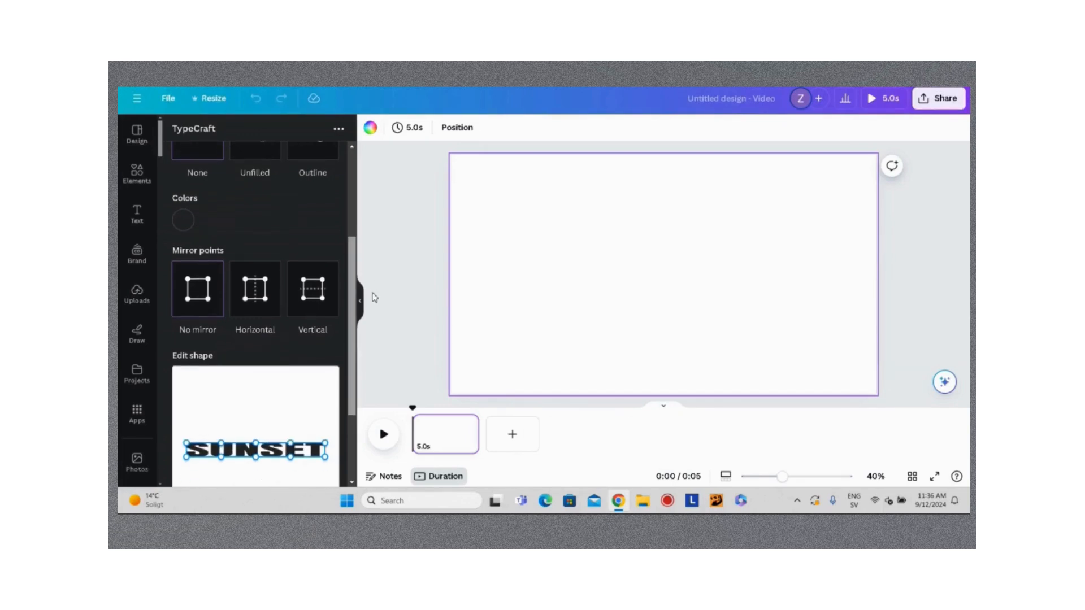
pyautogui.moveTo(187, 446); pyautogui.dragTo(198, 414)
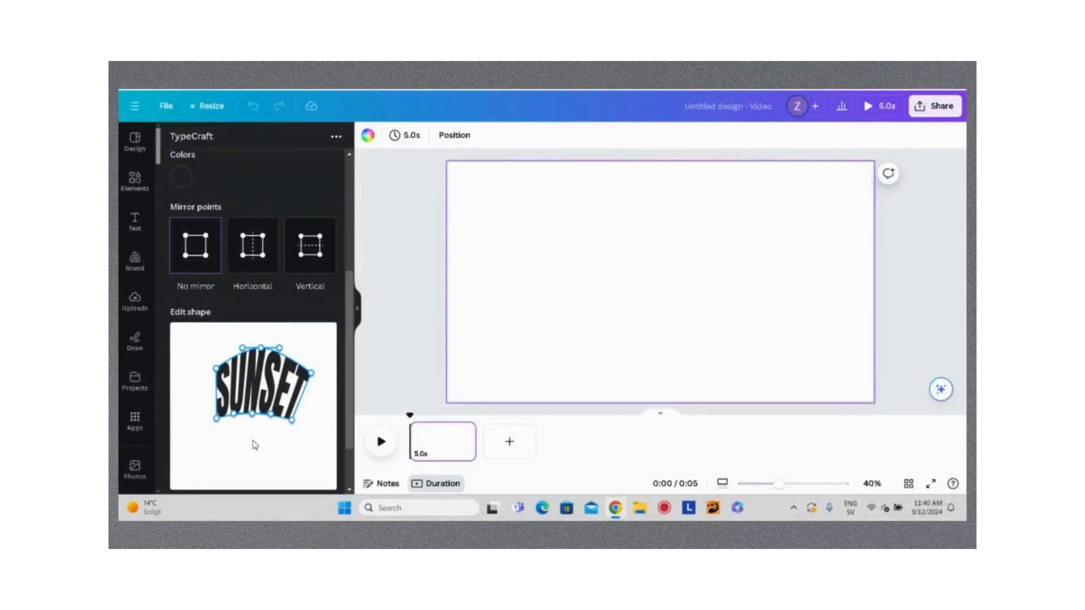
# - Color the warped SUNSET text #FFFFFF and add it to the design
pyautogui.scroll(1, 186, 215)
pyautogui.click(182, 206)
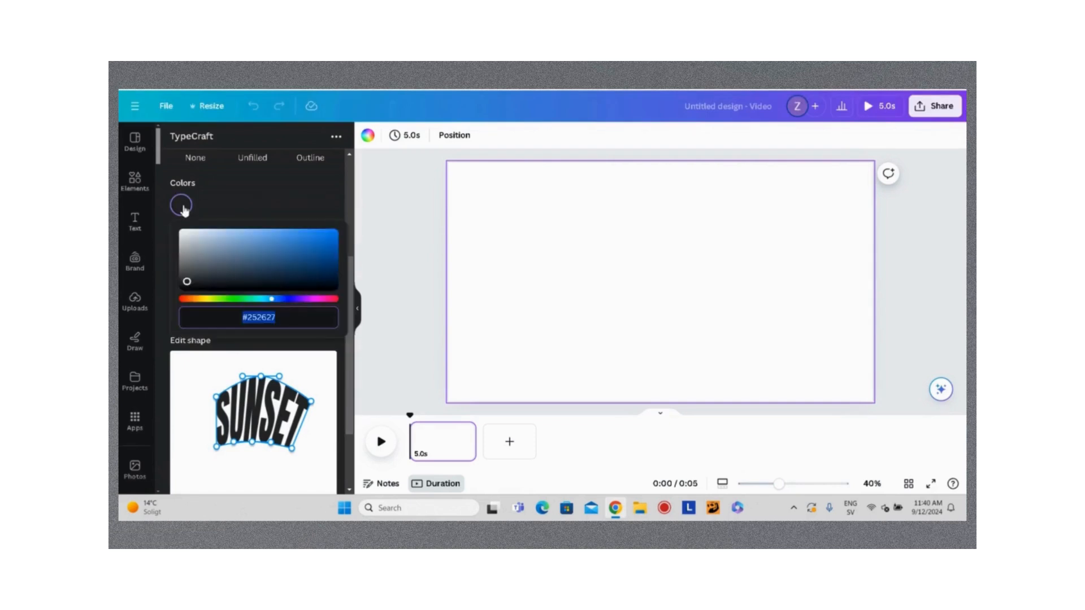
pyautogui.click(291, 319)
pyautogui.press('BackSpace')
pyautogui.press('BackSpace')
pyautogui.press('BackSpace')
pyautogui.press('BackSpace')
pyautogui.press('BackSpace')
pyautogui.press('BackSpace')
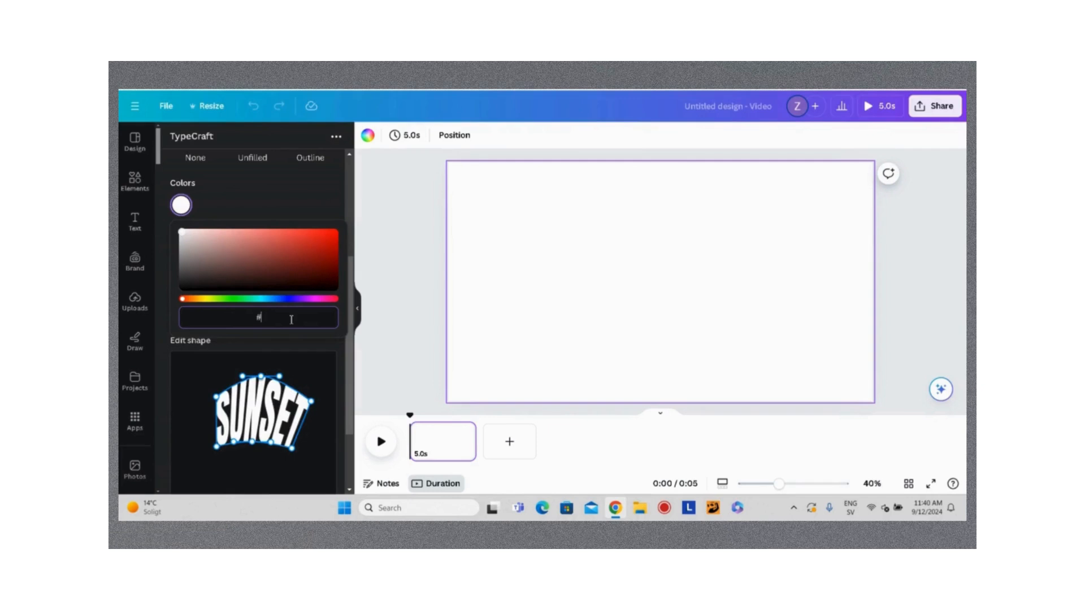
pyautogui.write('FFFF')
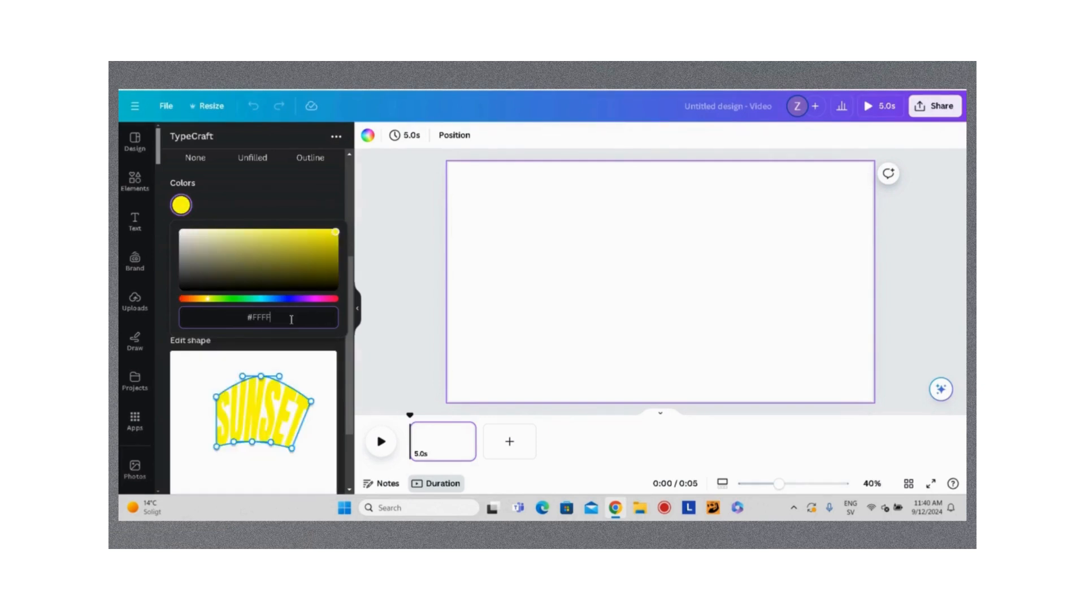
pyautogui.write('FF')
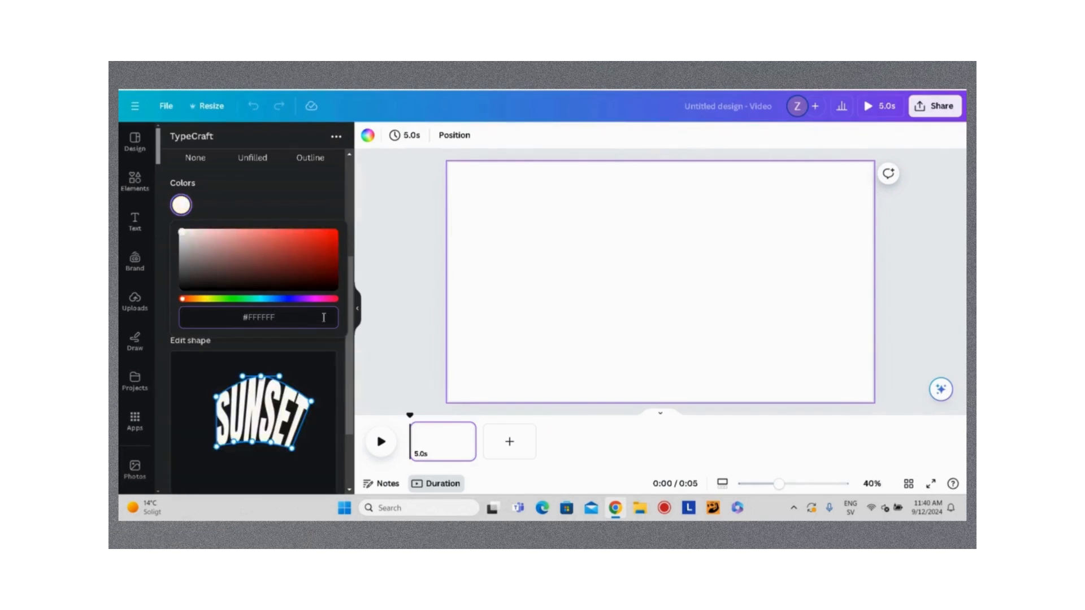
pyautogui.moveTo(351, 361); pyautogui.dragTo(351, 412)
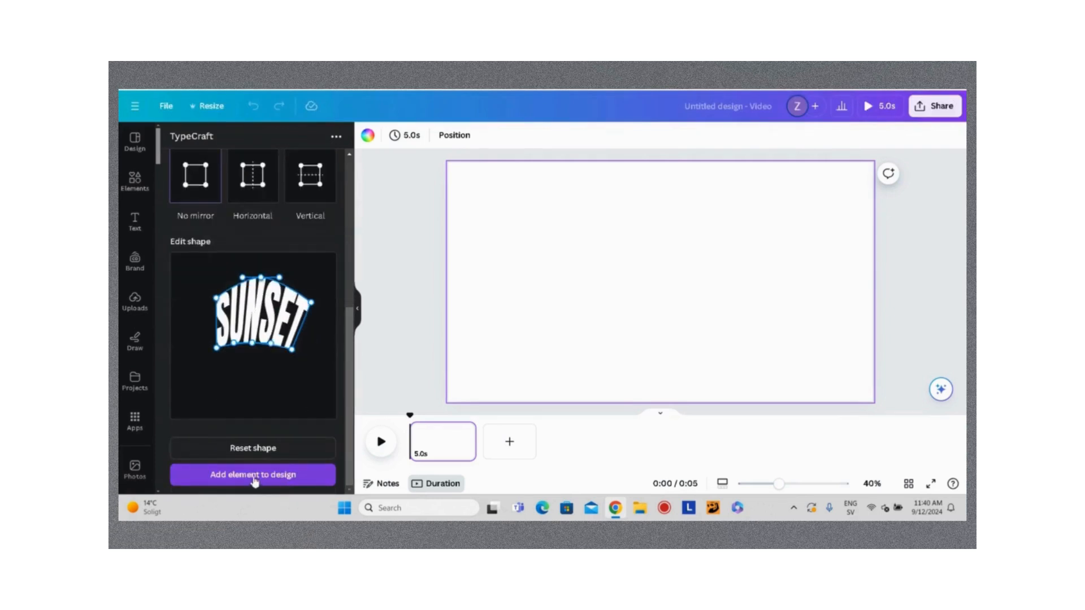
pyautogui.click(254, 477)
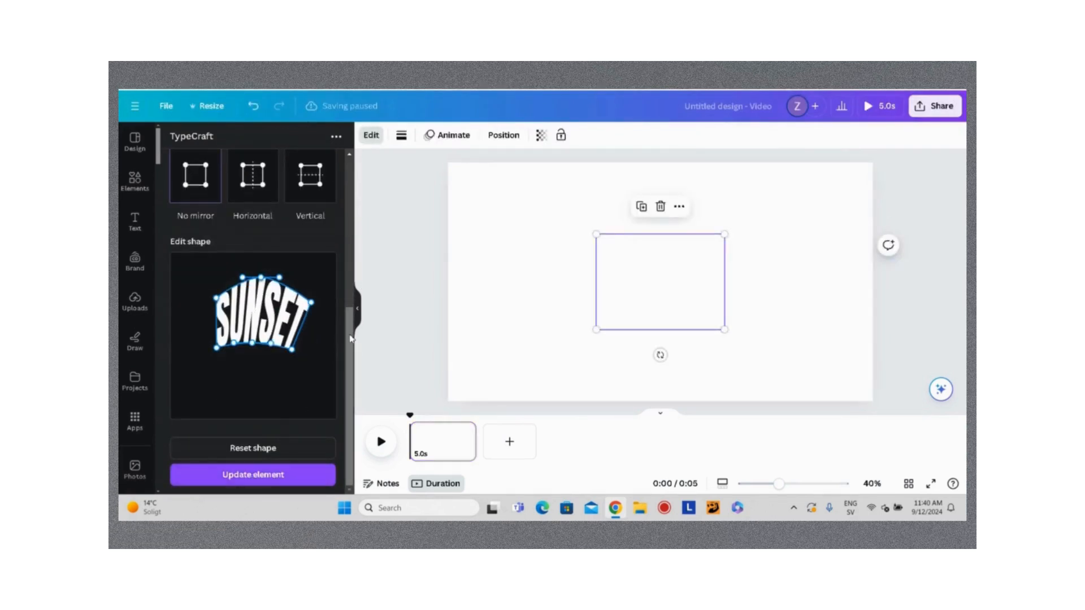
# - Search the elements for "shape" and add a plain square to the page
pyautogui.scroll(6, 265, 316)
pyautogui.click(137, 181)
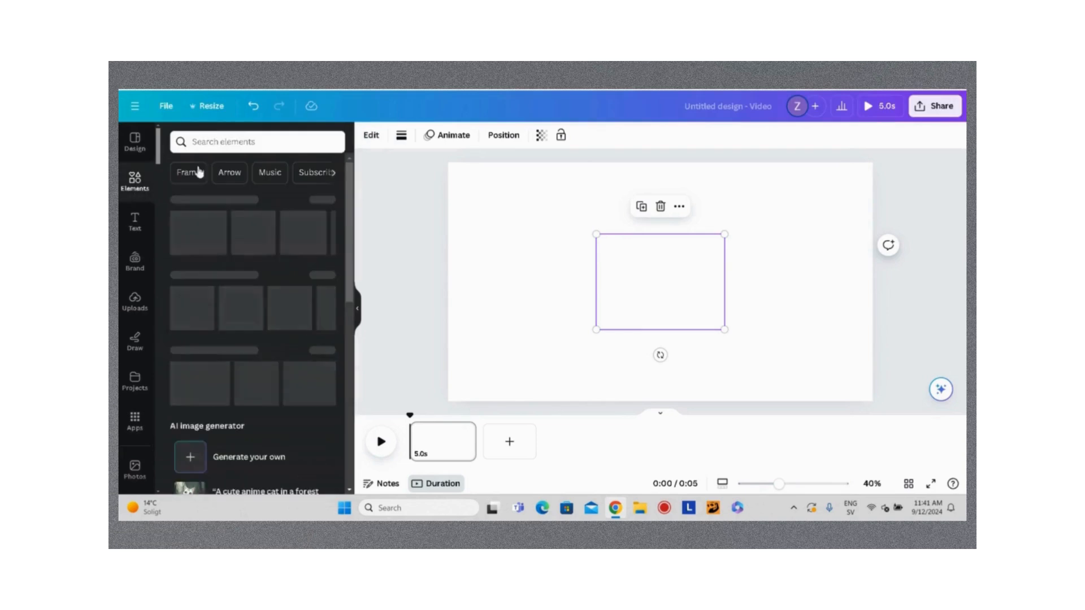
pyautogui.click(243, 142)
pyautogui.write('shape')
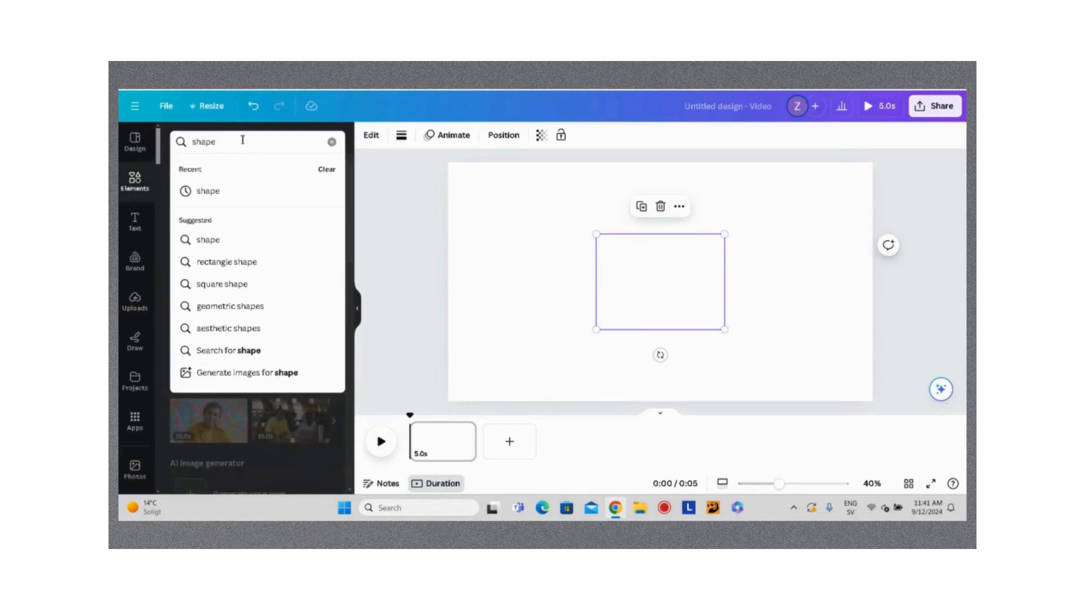
pyautogui.click(209, 190)
pyautogui.click(185, 252)
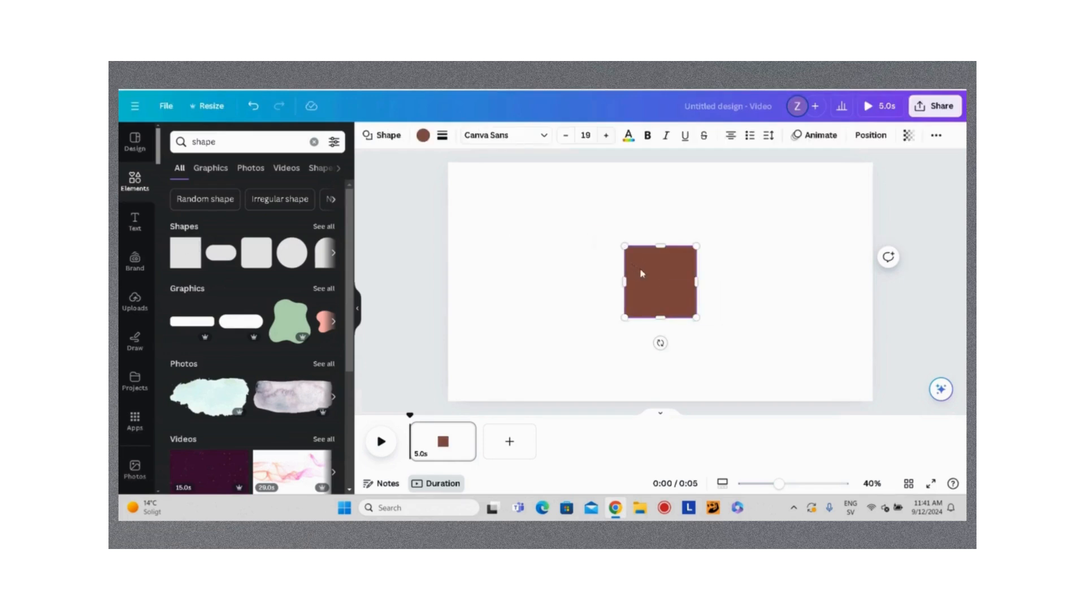
# - Move and stretch the square into a large rectangle covering the middle of the page
pyautogui.moveTo(642, 274); pyautogui.dragTo(813, 246)
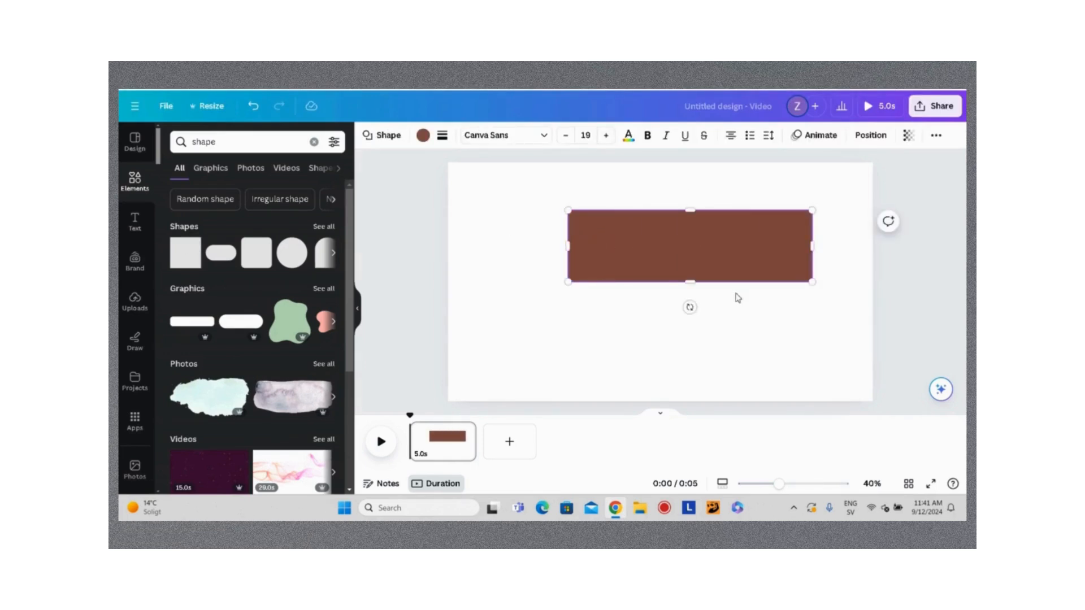
pyautogui.moveTo(692, 282); pyautogui.dragTo(696, 354)
pyautogui.moveTo(568, 282); pyautogui.dragTo(531, 282)
# - Send the rectangle behind the SUNSET text
pyautogui.click(574, 192)
pyautogui.click(576, 235)
pyautogui.rightClick(576, 235)
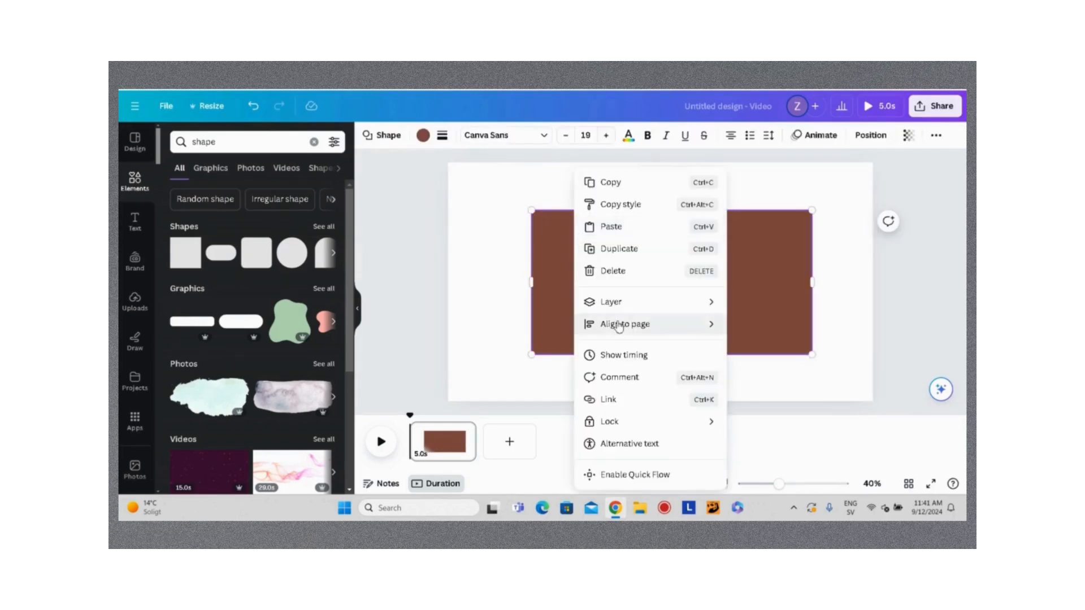
pyautogui.moveTo(709, 303)
pyautogui.click(763, 373)
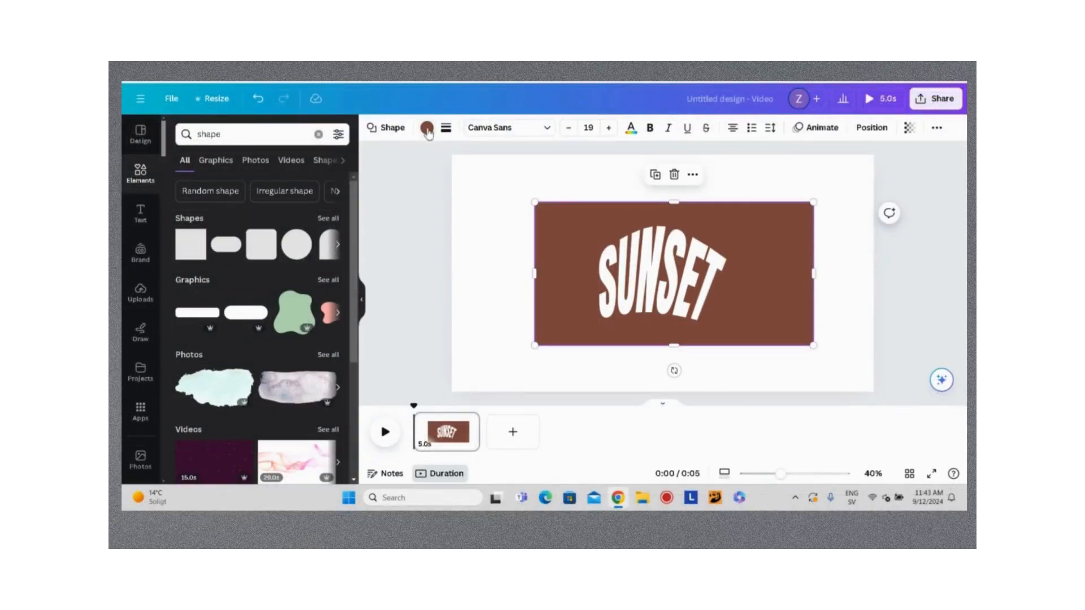
# - Change the rectangle's fill to the medium gray from the default solid colors
pyautogui.click(427, 128)
pyautogui.scroll(-3, 240, 293)
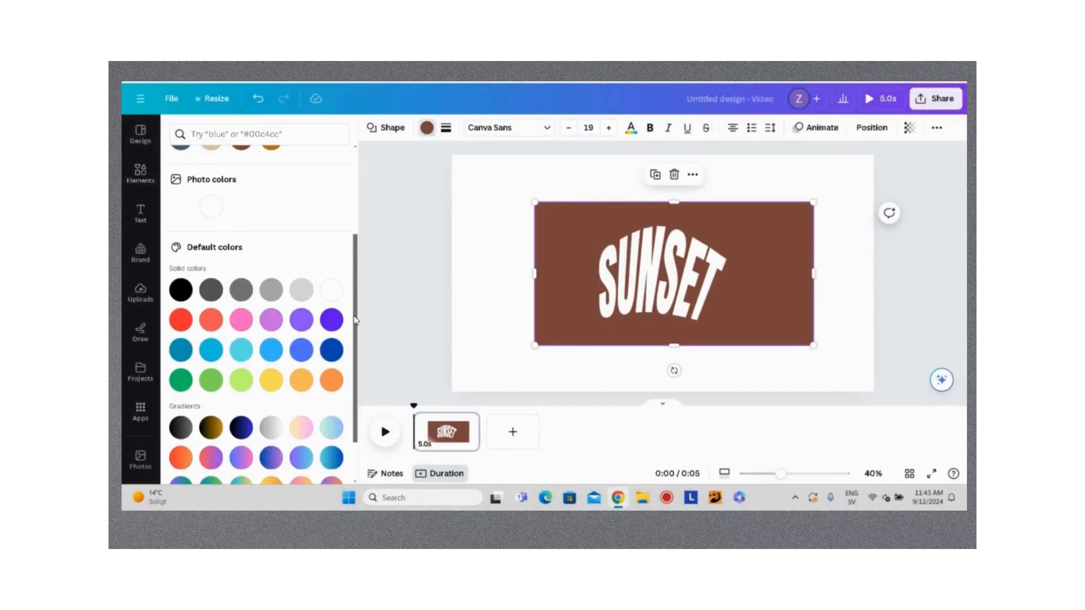
pyautogui.click(241, 291)
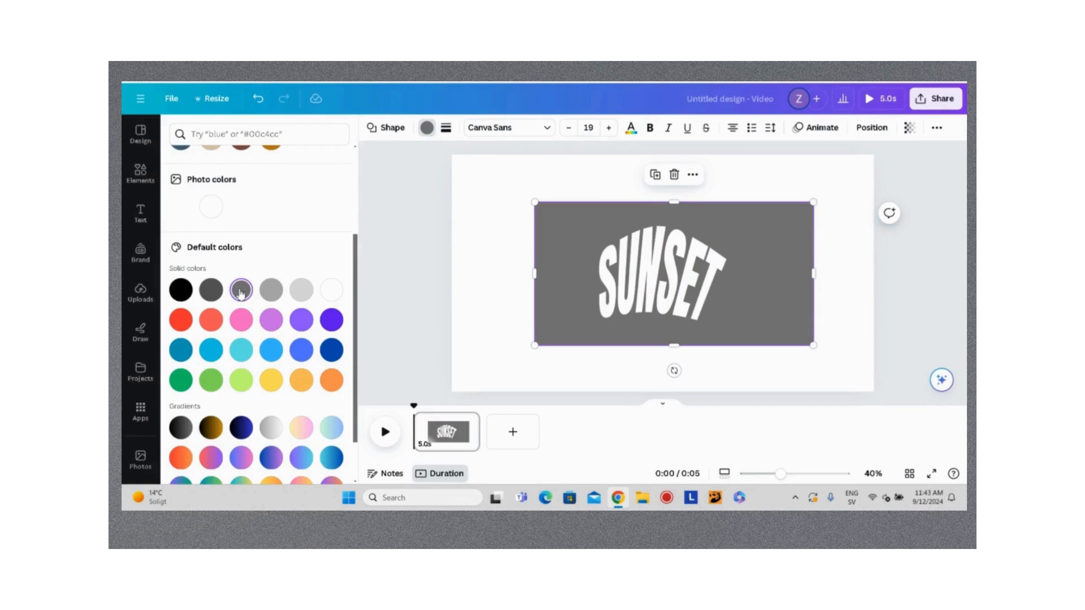
pyautogui.click(400, 277)
pyautogui.click(784, 187)
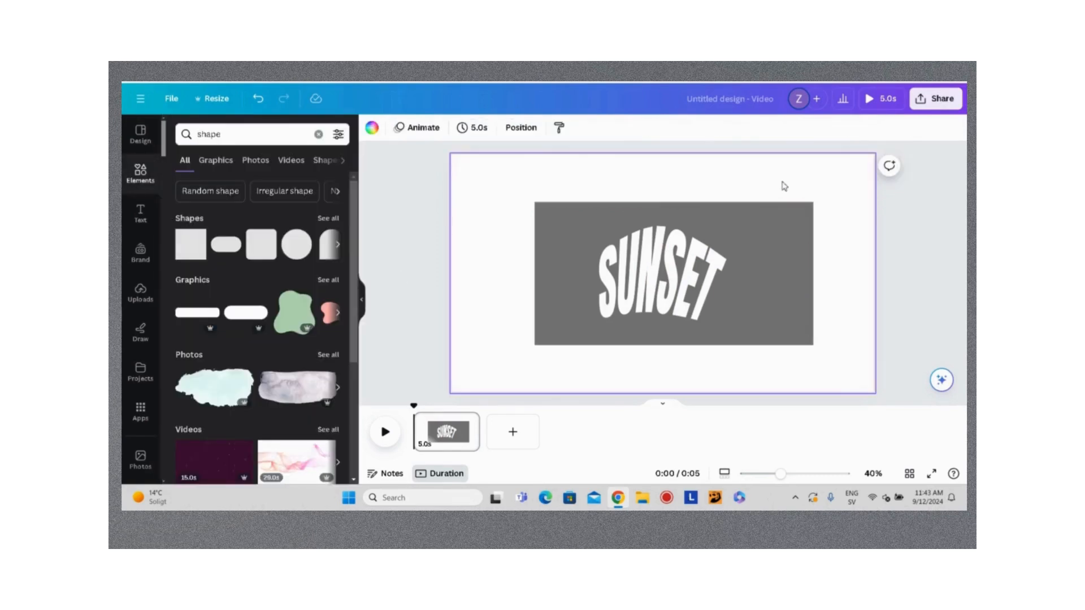
# - Download the design as a PNG file
pyautogui.click(941, 101)
pyautogui.click(768, 326)
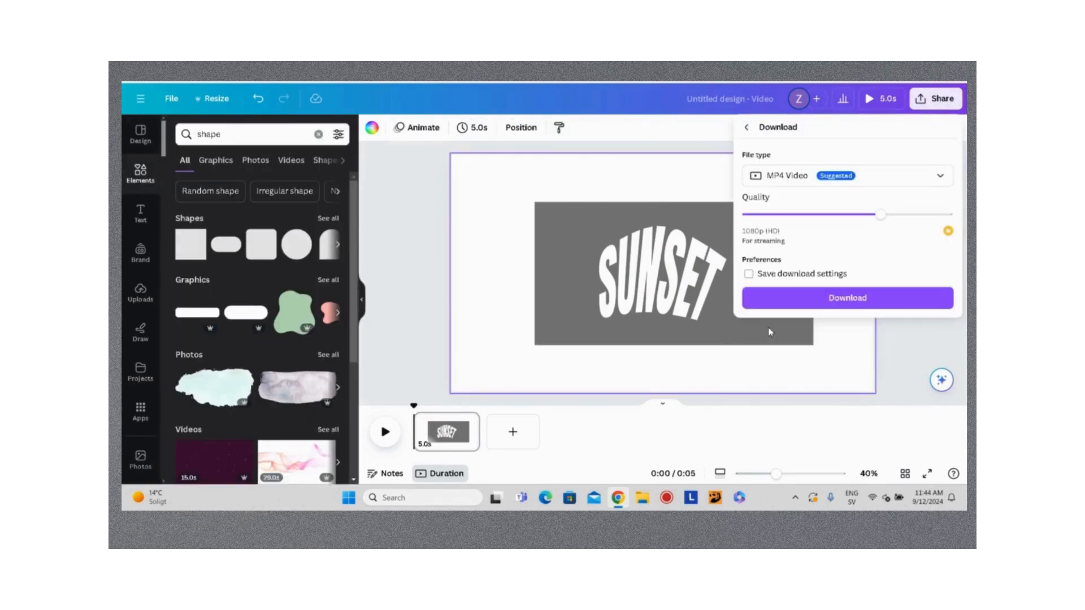
pyautogui.click(942, 180)
pyautogui.click(813, 240)
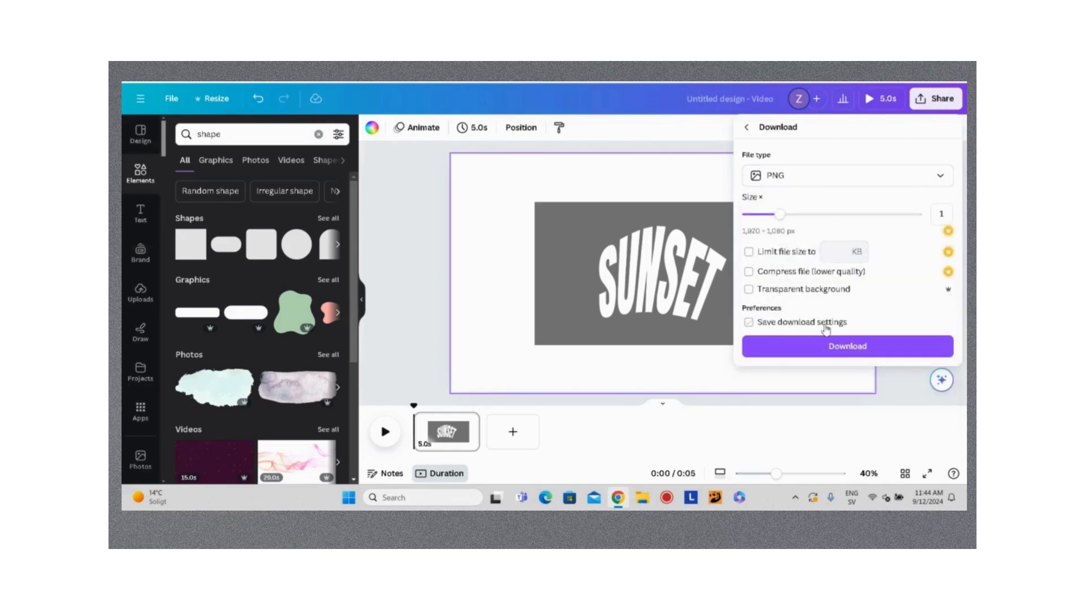
pyautogui.click(830, 346)
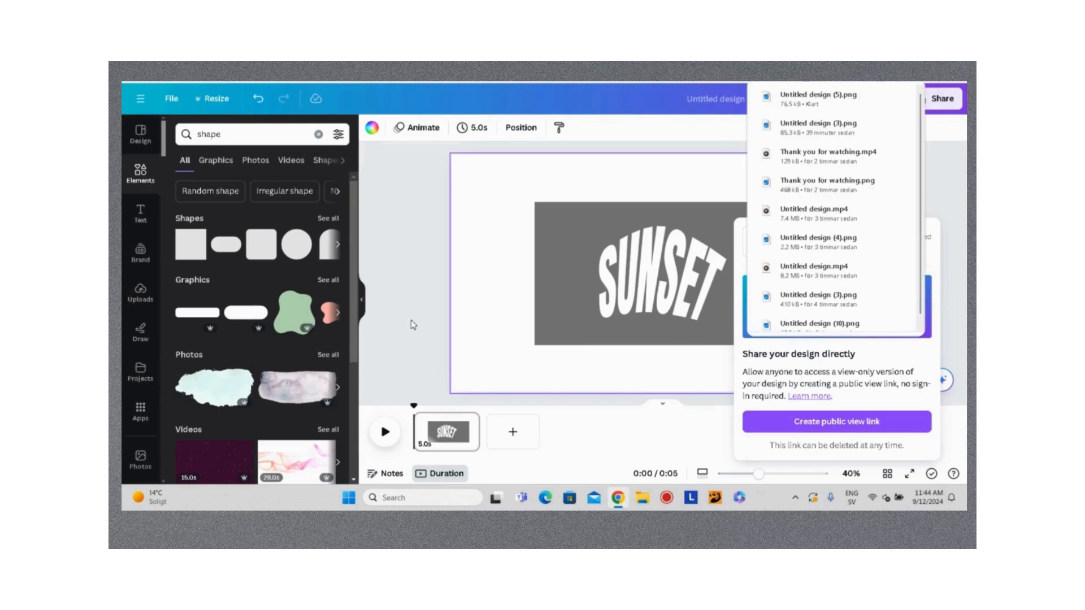
# - Select the rectangle together with the SUNSET text and delete both from the page
pyautogui.click(412, 324)
pyautogui.moveTo(488, 209); pyautogui.dragTo(860, 414)
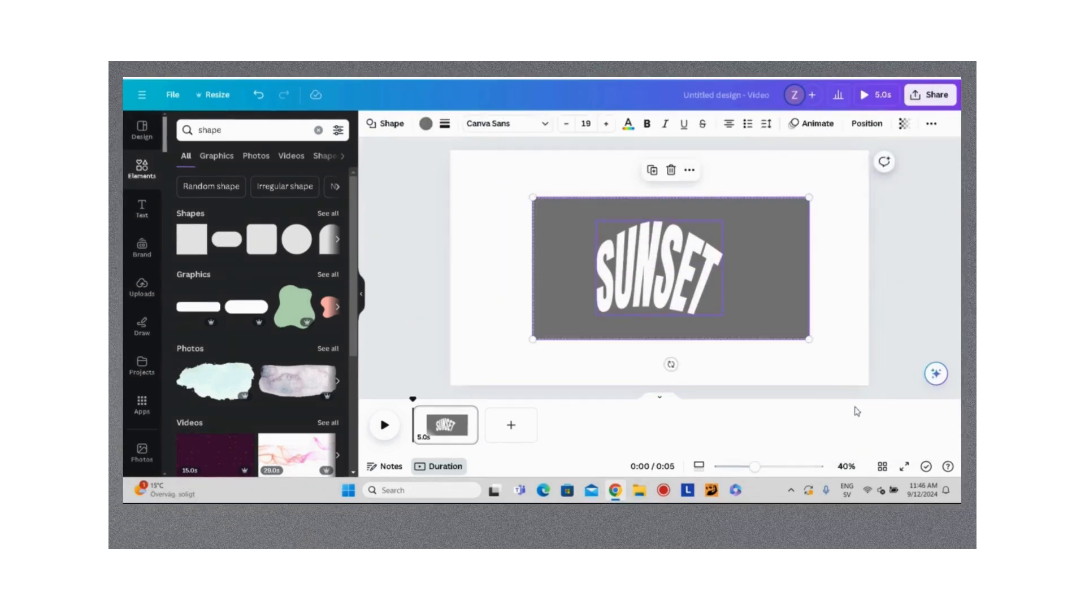
pyautogui.click(671, 170)
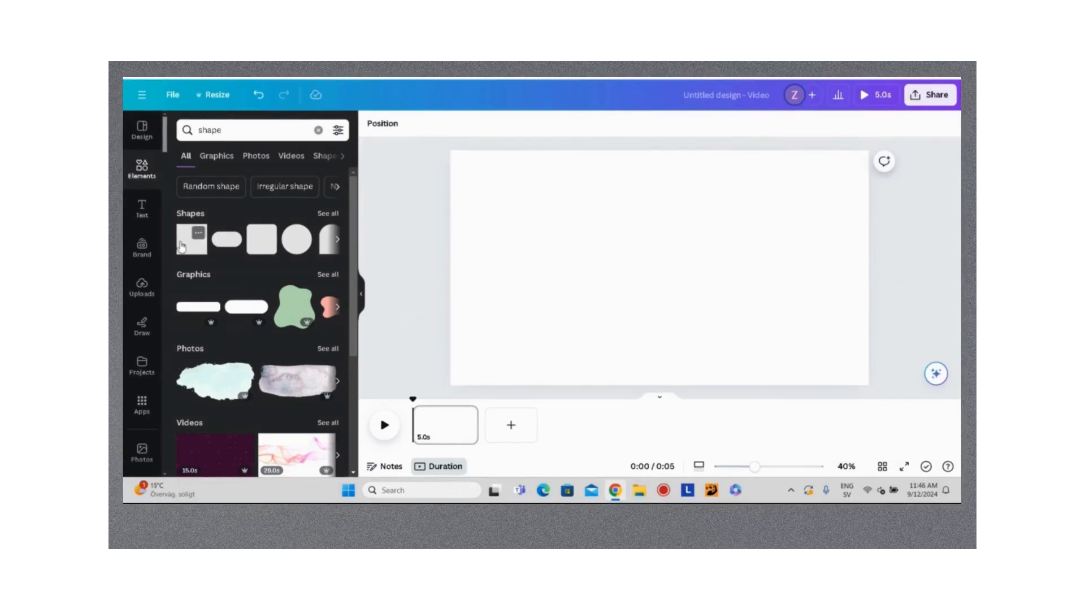
# - Upload the exported PNG "Untitled design (5)" and place it on the empty page
pyautogui.click(139, 286)
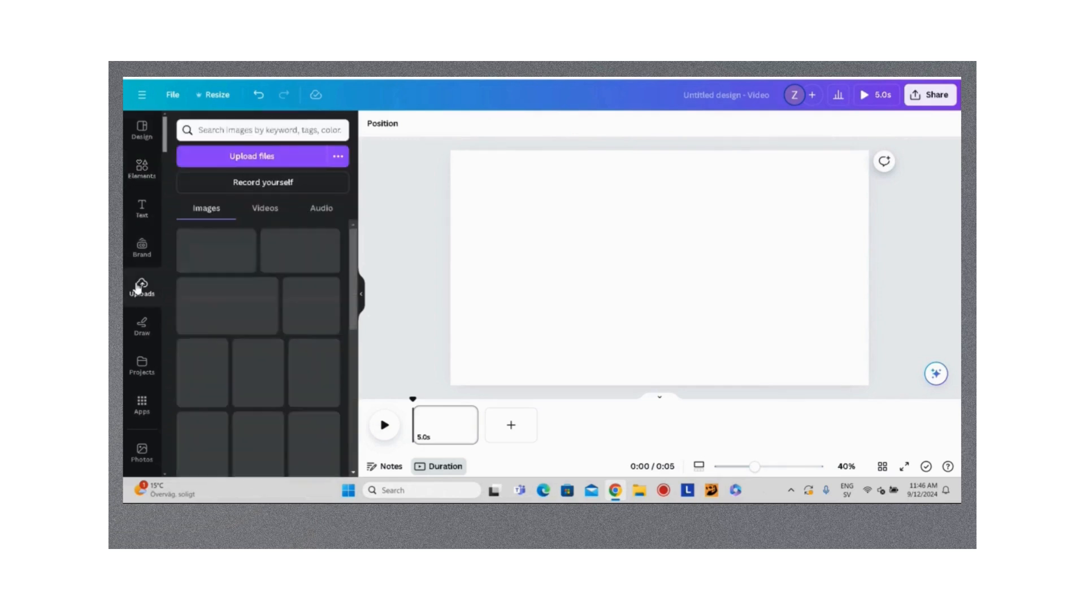
pyautogui.click(239, 161)
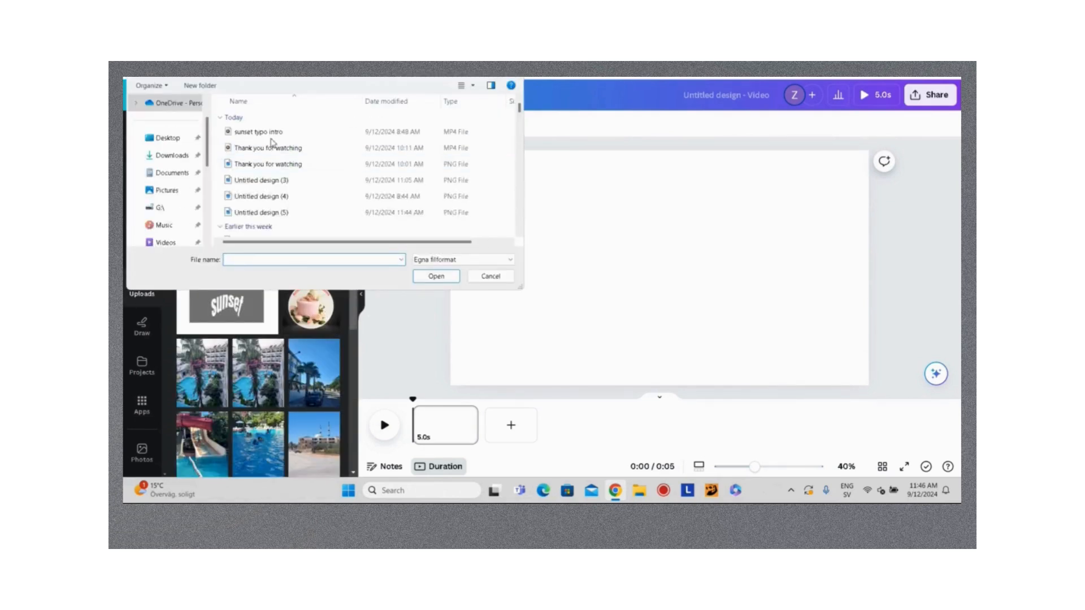
pyautogui.click(276, 211)
pyautogui.click(437, 276)
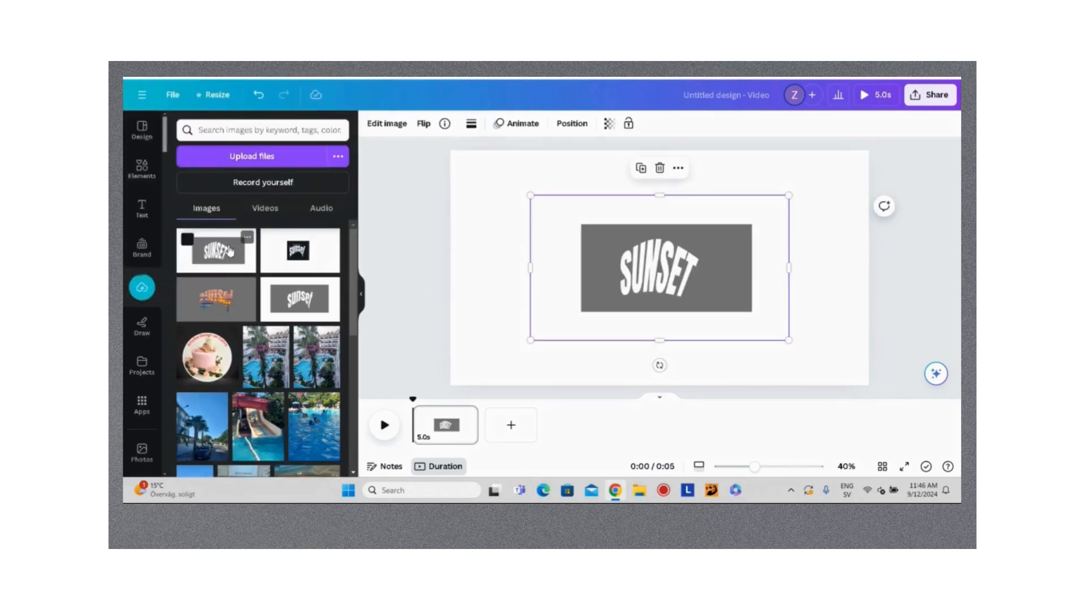
pyautogui.click(498, 202)
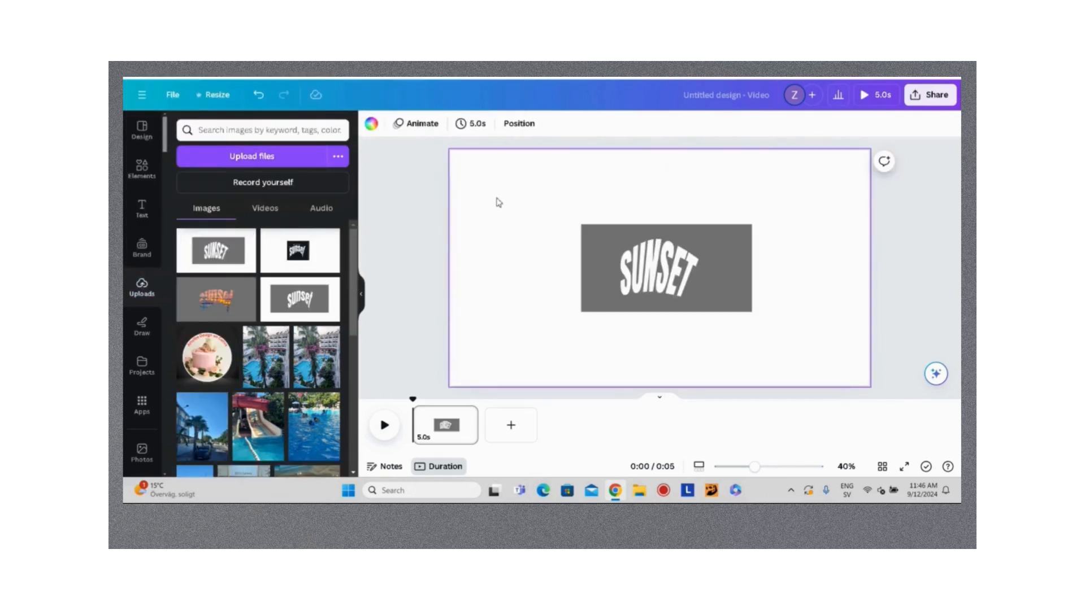
# - Fill the page background with the coral red default solid color and remove the background of the placed SUNSET image
pyautogui.click(371, 123)
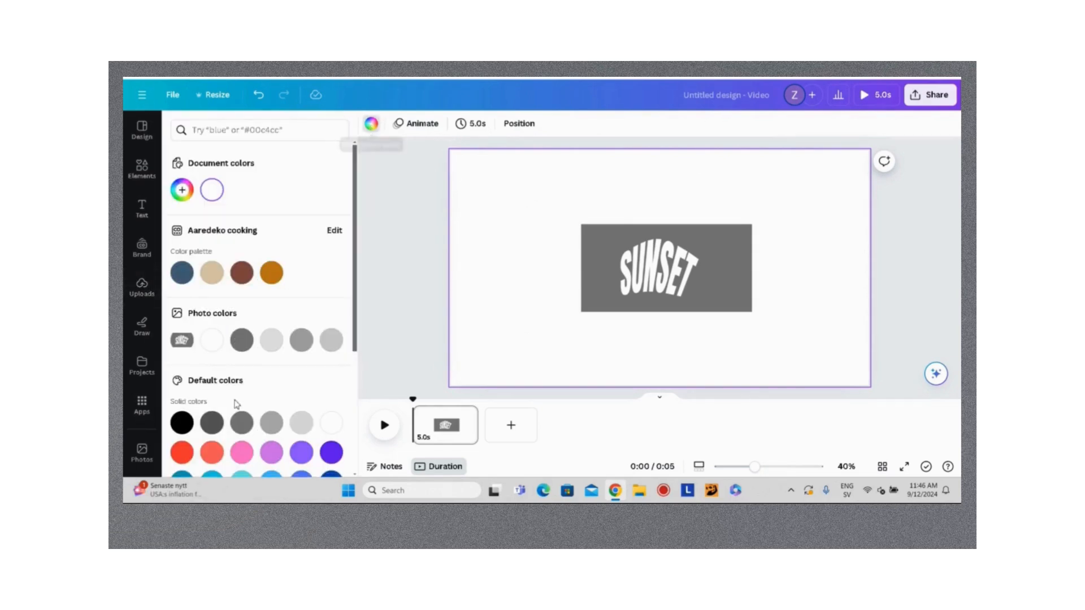
pyautogui.click(211, 453)
pyautogui.click(557, 228)
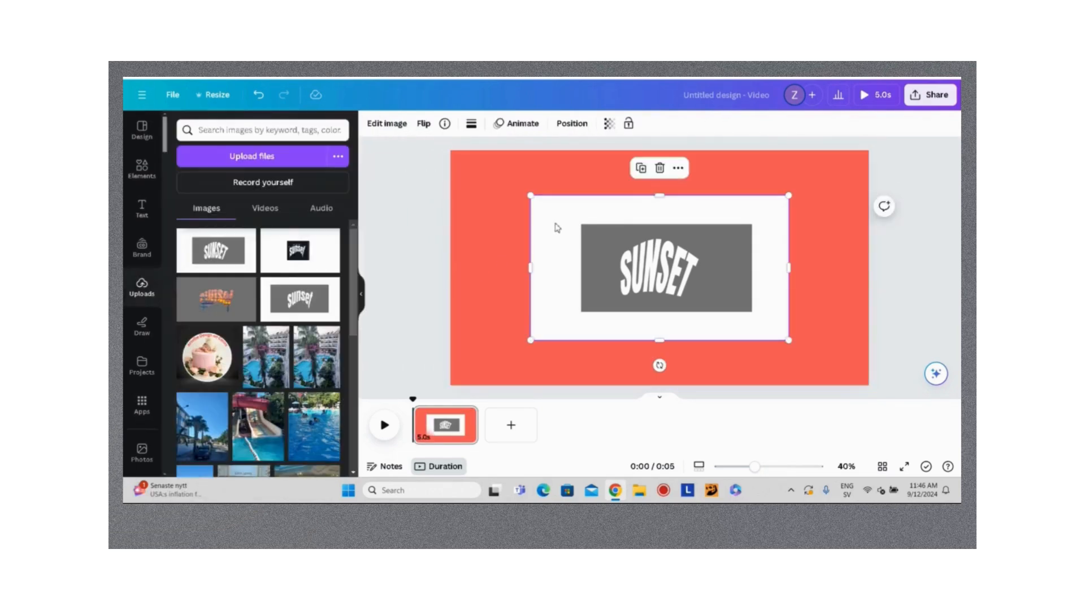
pyautogui.click(390, 124)
pyautogui.click(390, 124)
pyautogui.click(390, 124)
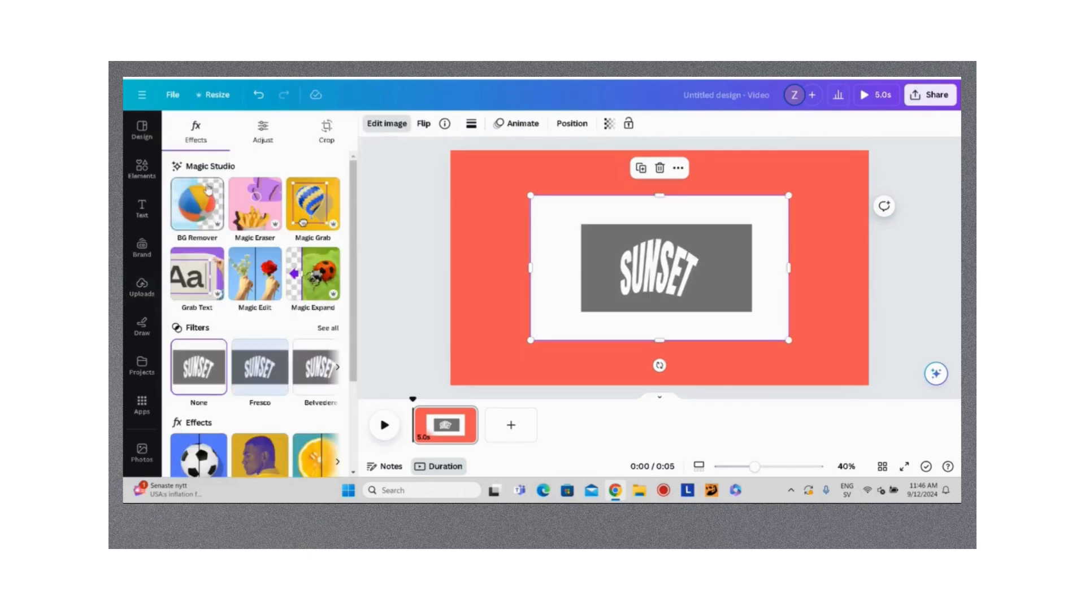
pyautogui.click(195, 204)
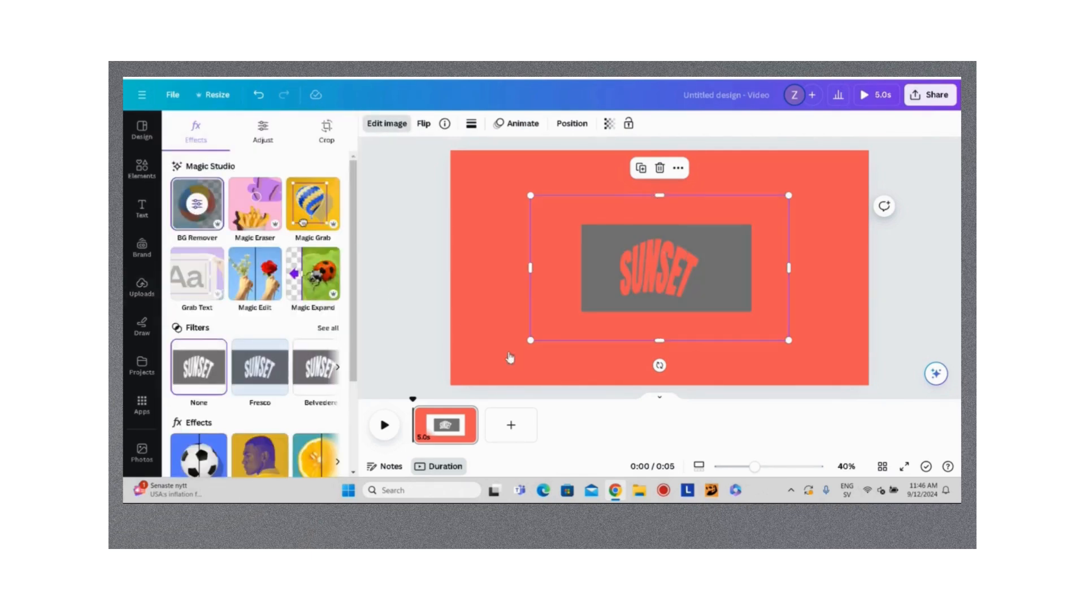
# - Crop the SUNSET cutout closer to its gray rectangle and enlarge it to cover most of the page
pyautogui.moveTo(531, 270); pyautogui.dragTo(560, 271)
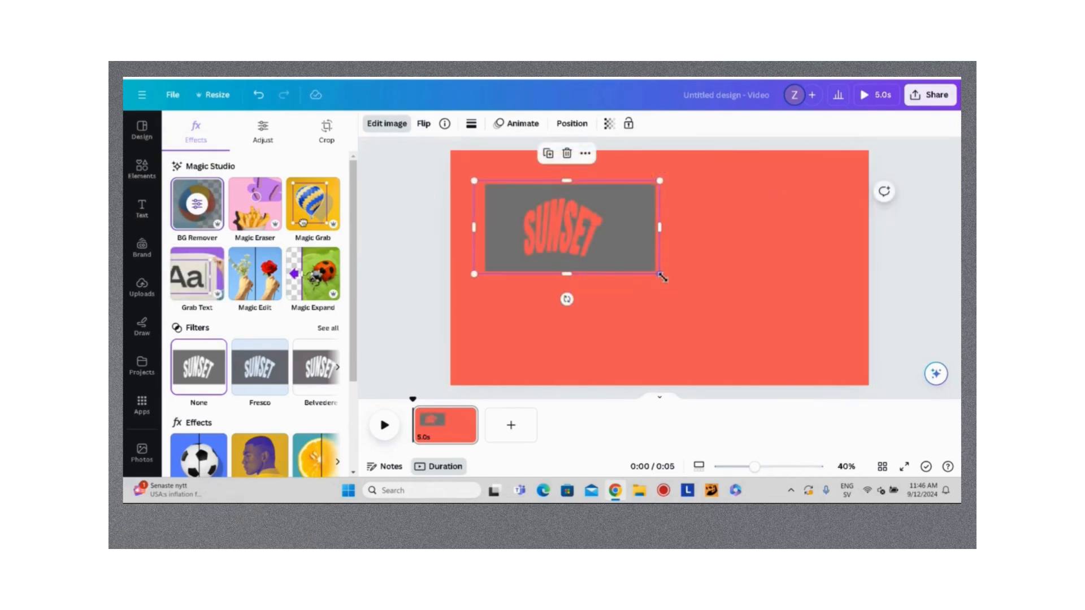
pyautogui.moveTo(659, 274); pyautogui.dragTo(853, 340)
pyautogui.moveTo(780, 280); pyautogui.dragTo(799, 281)
# - Search the elements for "beach sunset" and add the photo with palms, orange sky and blue sea to the page
pyautogui.click(142, 168)
pyautogui.click(257, 130)
pyautogui.write('beach sunset')
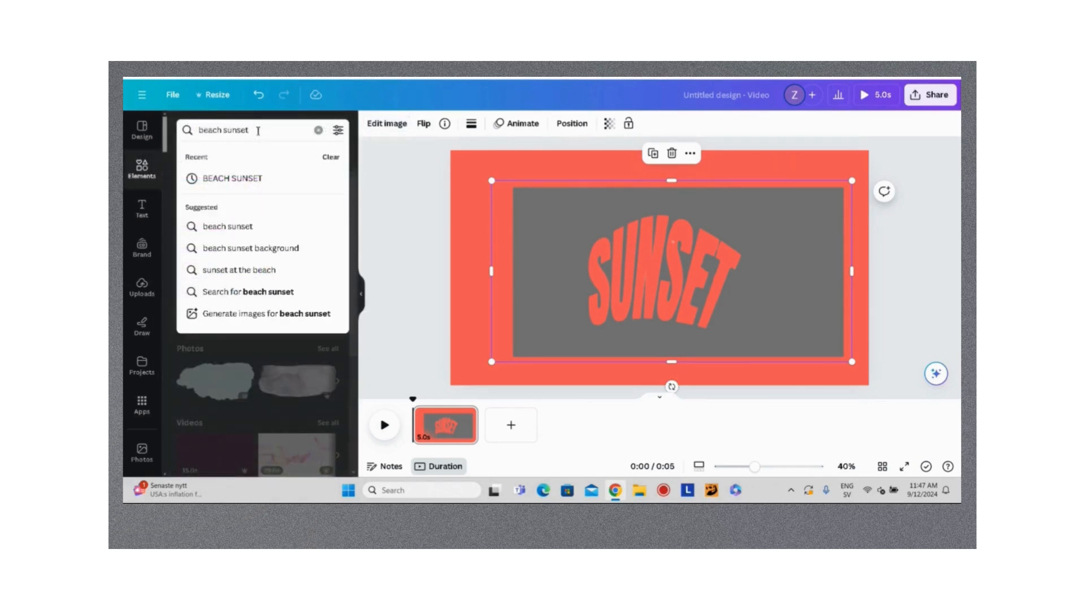
pyautogui.press('Return')
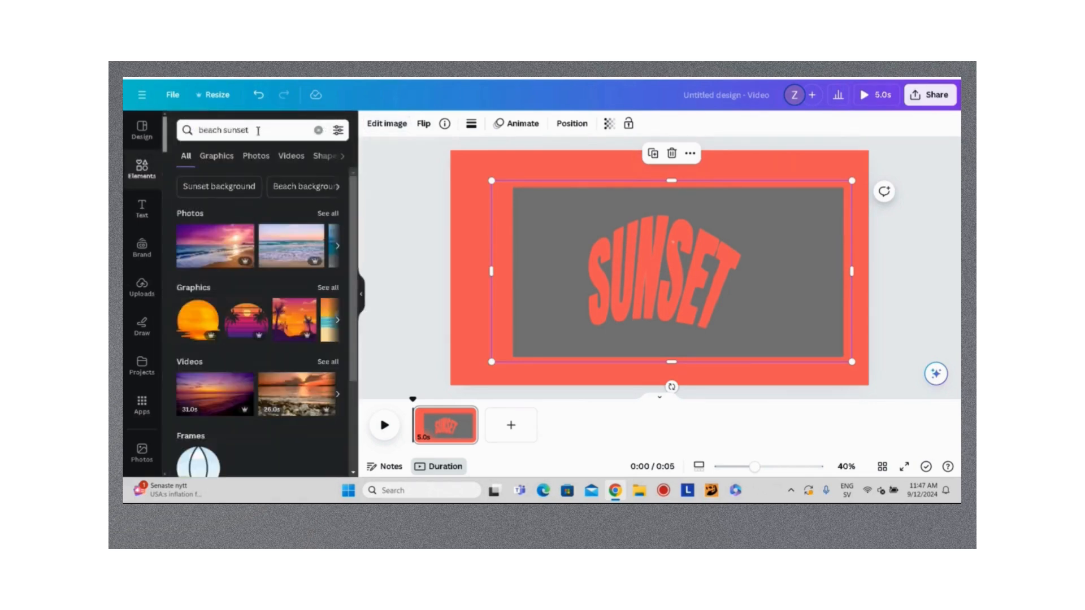
pyautogui.click(261, 157)
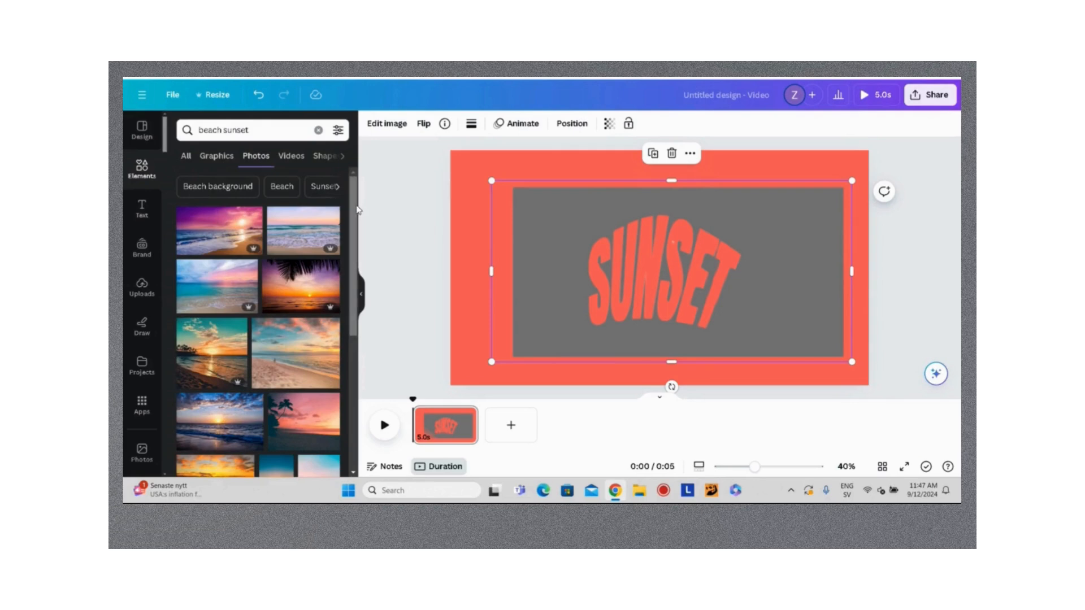
pyautogui.scroll(-5, 345, 341)
pyautogui.scroll(-10, 344, 341)
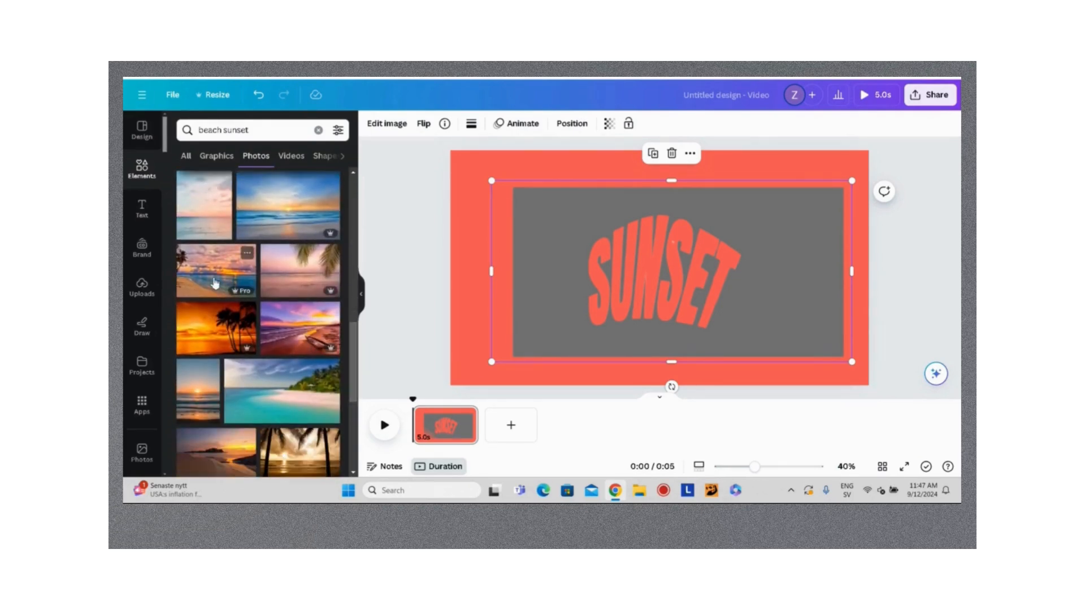
pyautogui.click(214, 283)
# - Stretch the beach sunset photo over the SUNSET cutout and send it to the back
pyautogui.moveTo(518, 177); pyautogui.dragTo(496, 160)
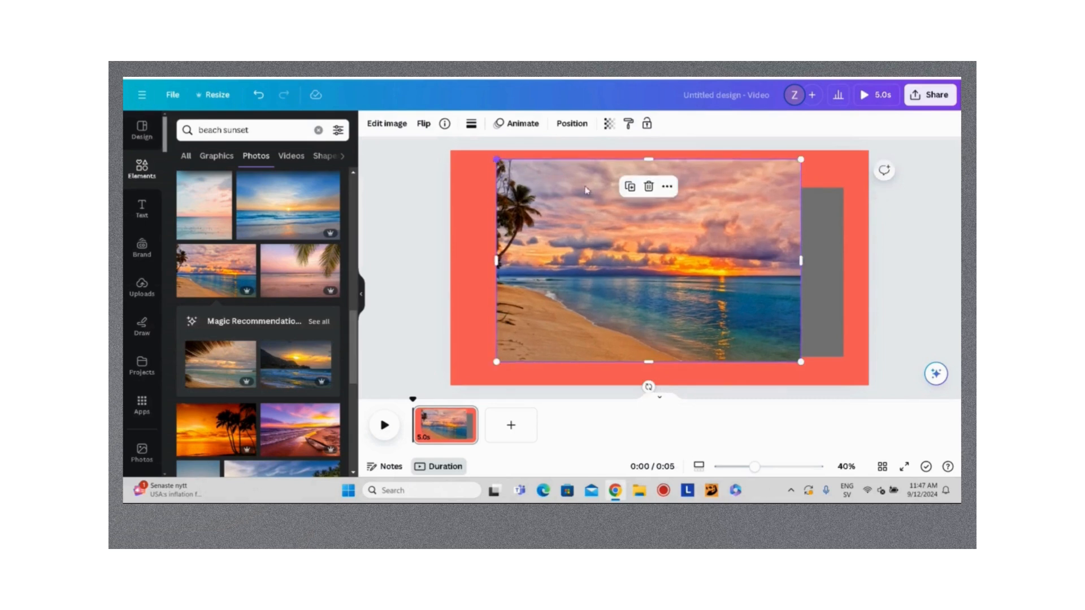
pyautogui.moveTo(800, 261); pyautogui.dragTo(875, 260)
pyautogui.rightClick(655, 263)
pyautogui.moveTo(670, 266)
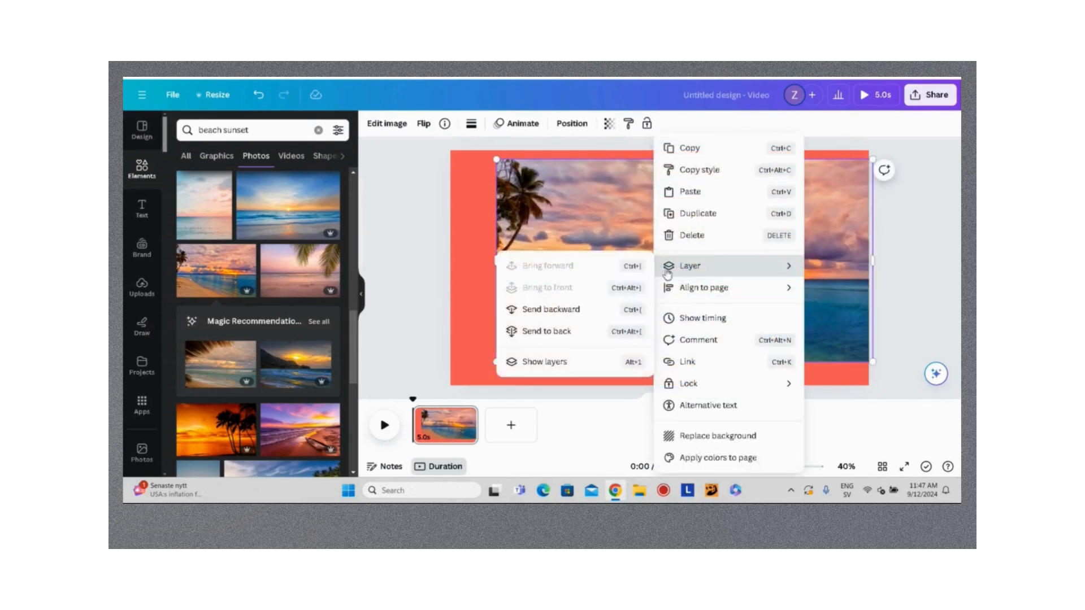
pyautogui.click(551, 334)
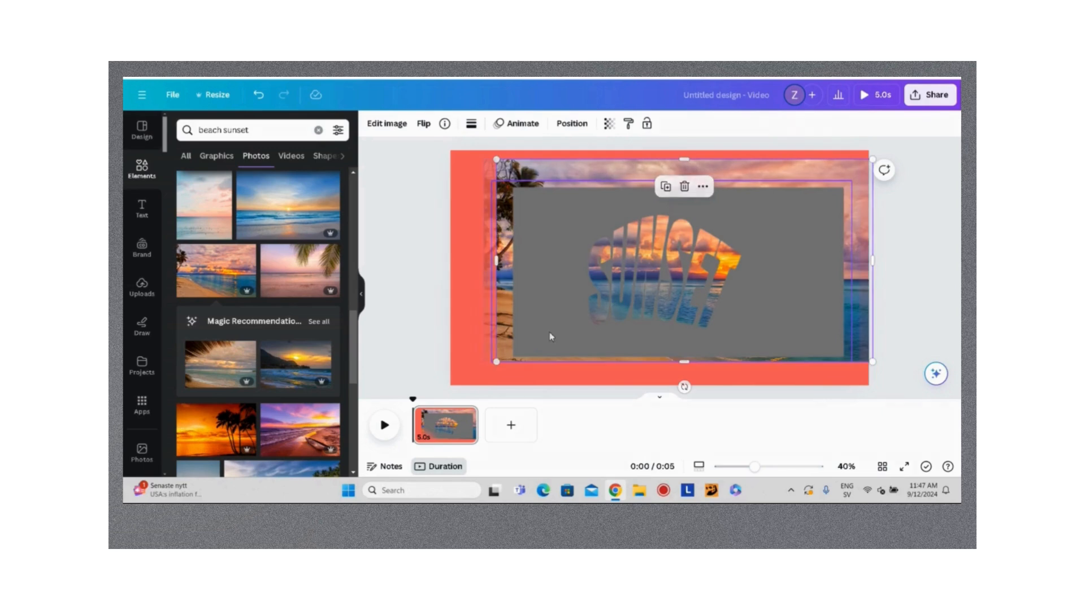
# - Position the sunset photo behind the letters and crop the gray cutout rectangle closer around the SUNSET lettering
pyautogui.moveTo(652, 251); pyautogui.dragTo(633, 261)
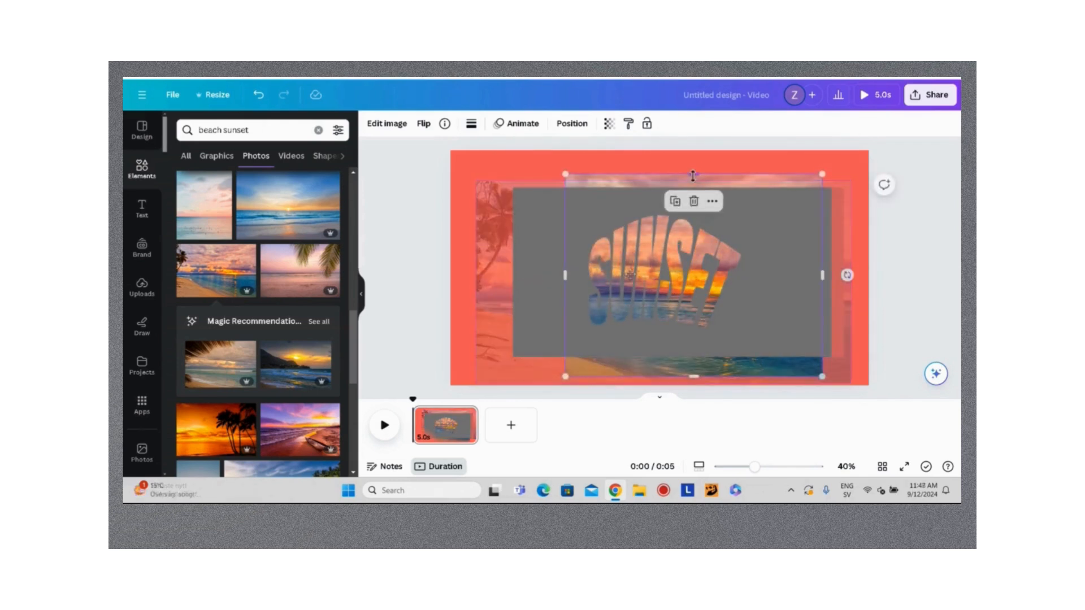
pyautogui.moveTo(692, 176); pyautogui.dragTo(692, 204)
pyautogui.moveTo(695, 376); pyautogui.dragTo(694, 345)
pyautogui.moveTo(822, 275); pyautogui.dragTo(810, 277)
pyautogui.moveTo(809, 277); pyautogui.dragTo(798, 277)
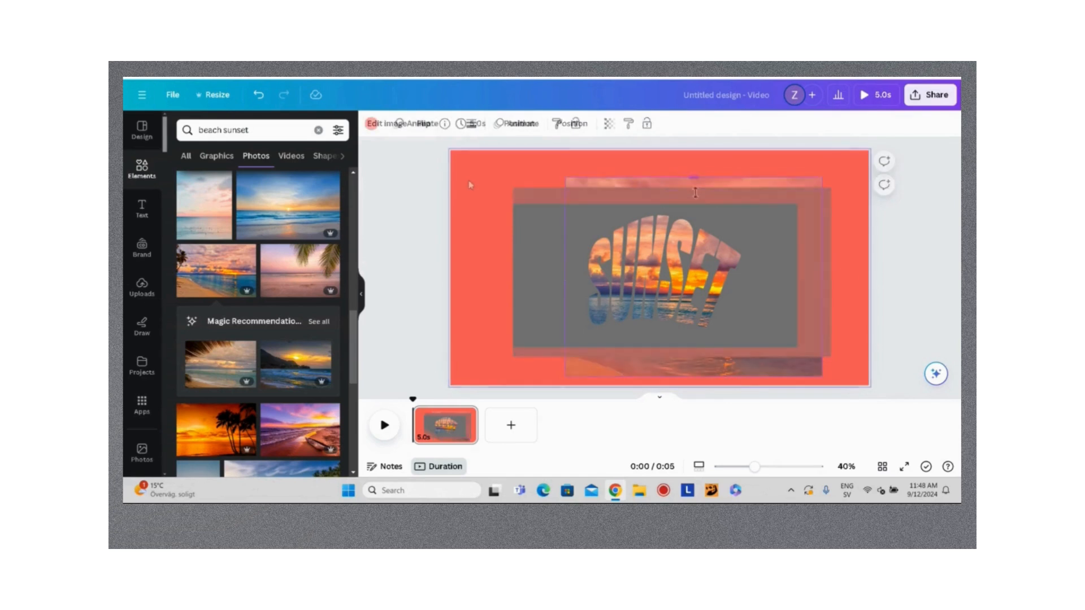
# - Change the page background to the medium gray default solid color that matches the cutout rectangle
pyautogui.click(470, 185)
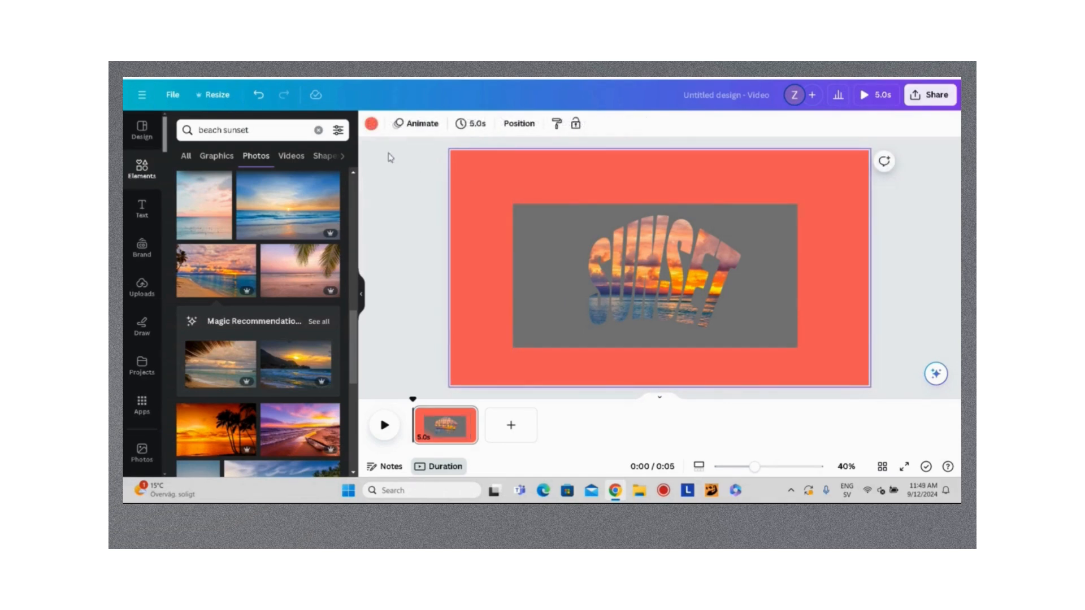
pyautogui.click(371, 125)
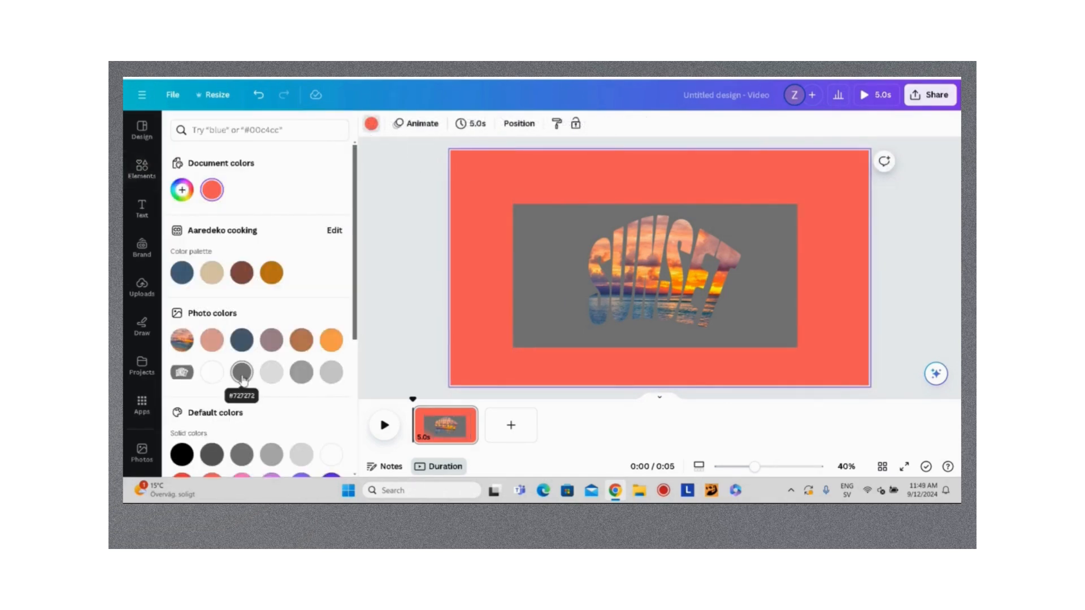
pyautogui.click(242, 455)
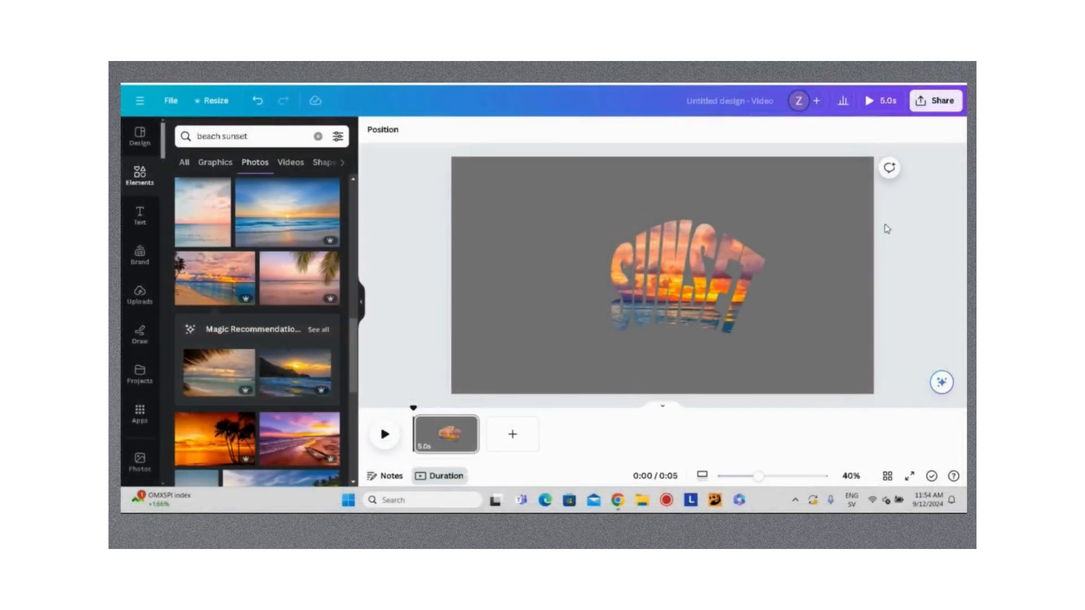
# - Download the photo-filled SUNSET design as a PNG file
pyautogui.click(935, 100)
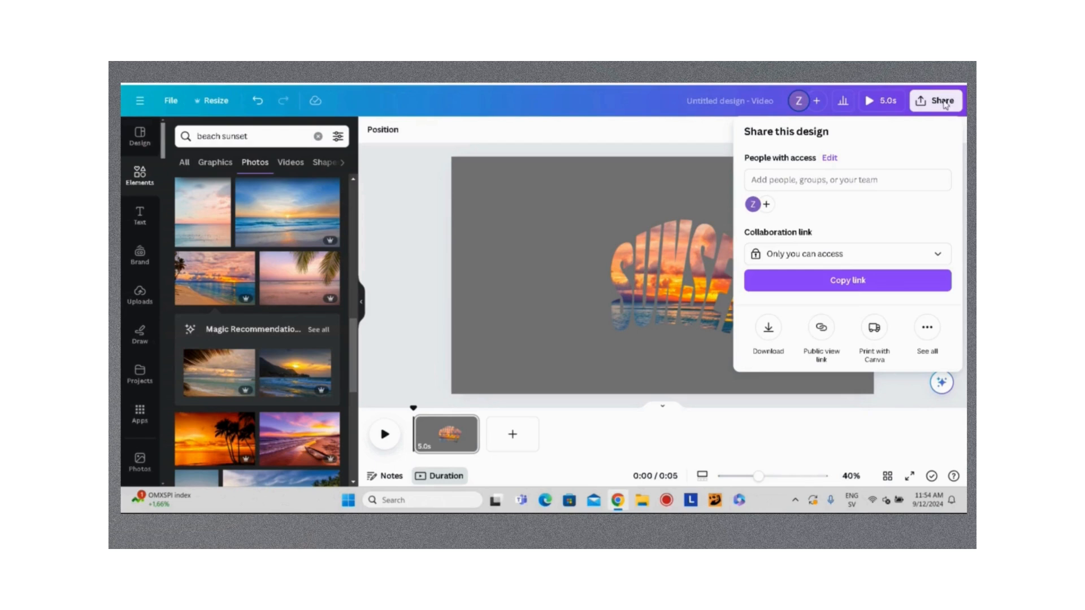
pyautogui.click(768, 329)
pyautogui.click(938, 179)
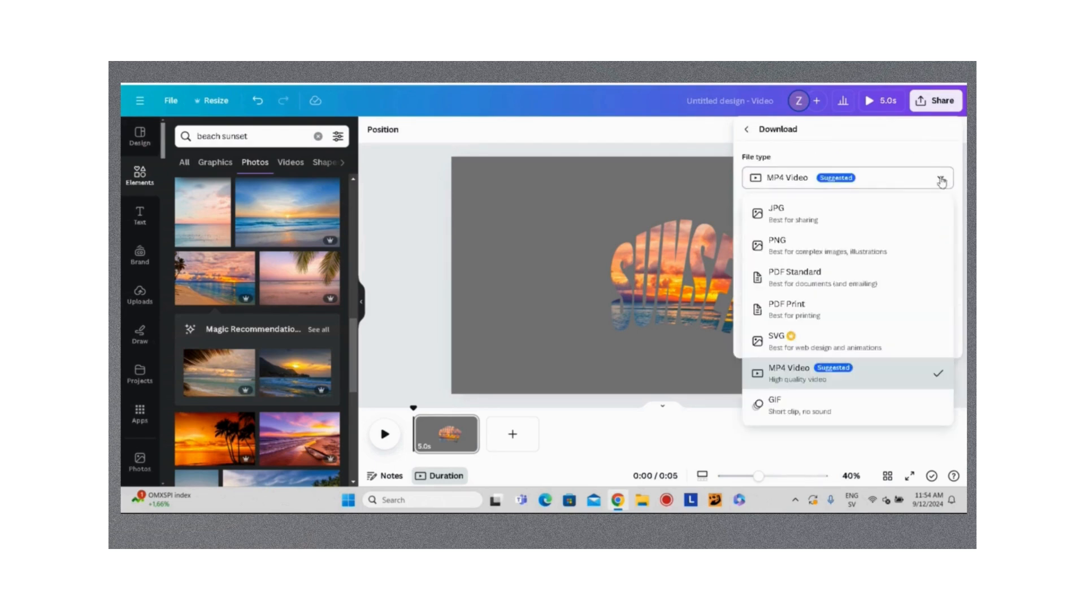
pyautogui.click(882, 244)
pyautogui.click(851, 350)
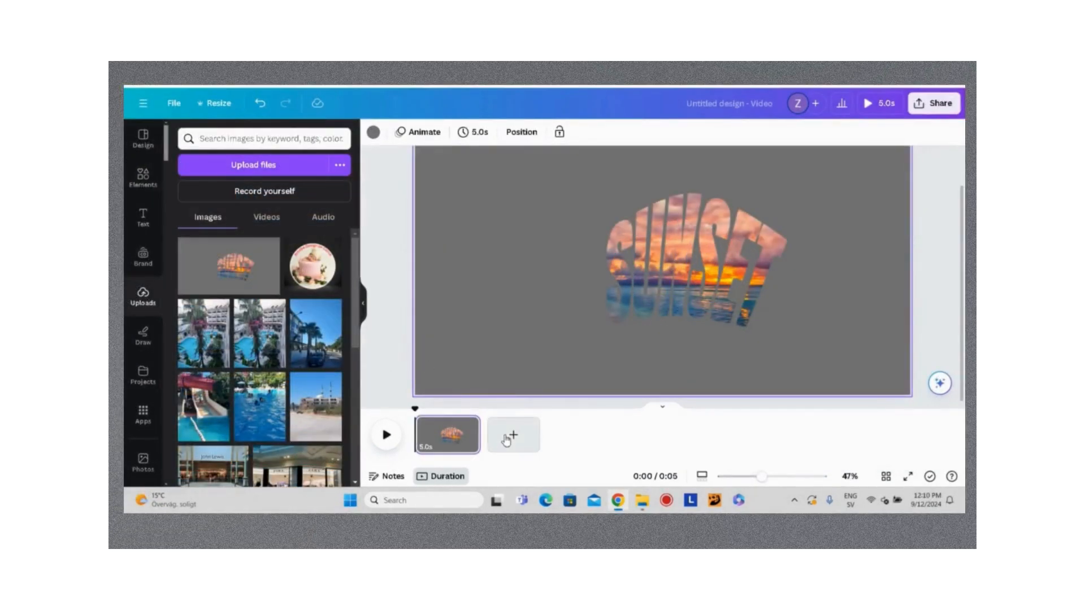
# - Add a second page and set its background to white
pyautogui.click(507, 439)
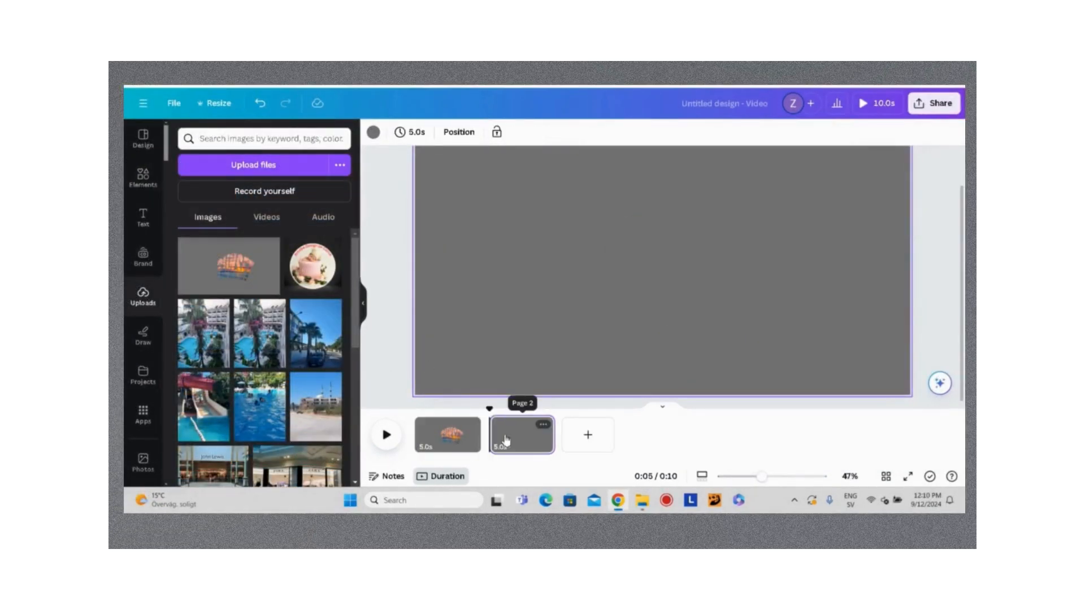
pyautogui.click(373, 133)
pyautogui.click(213, 381)
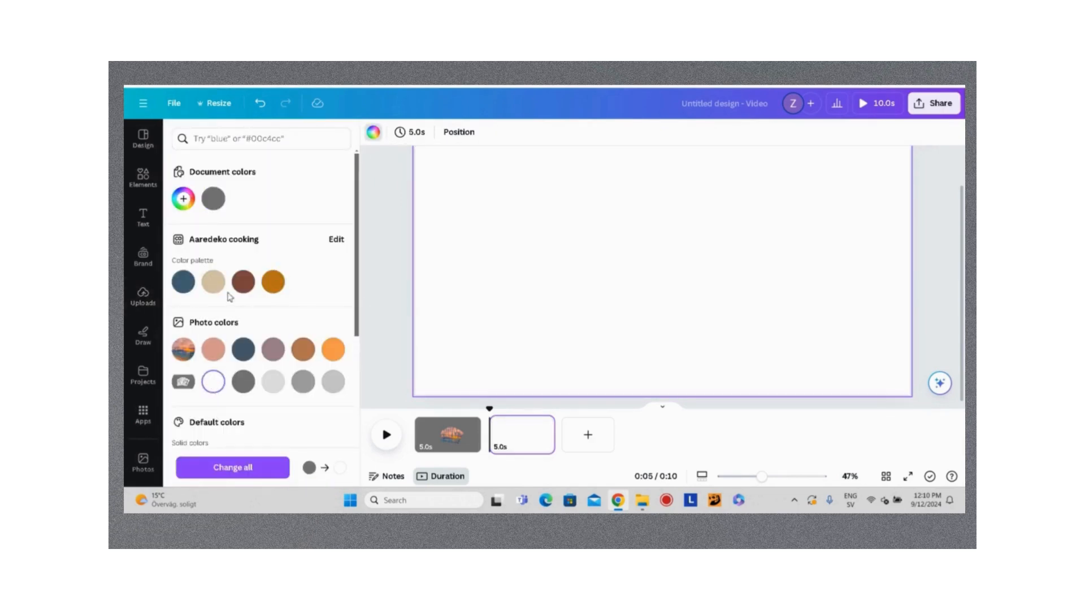
# - Place the uploaded photo-filled SUNSET image on the white page and remove its gray background
pyautogui.click(143, 295)
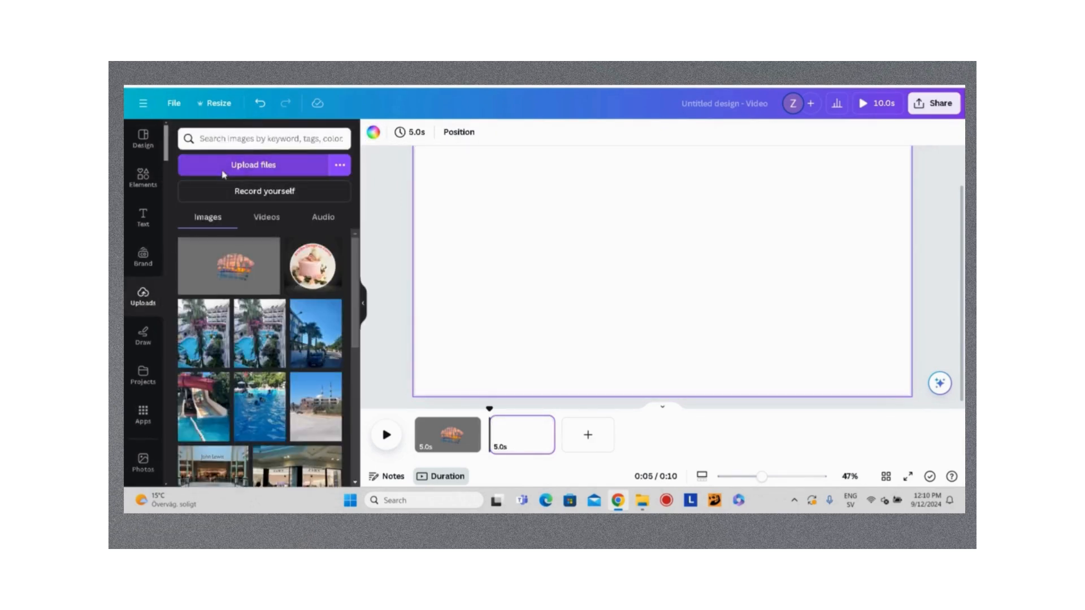
pyautogui.press('Escape')
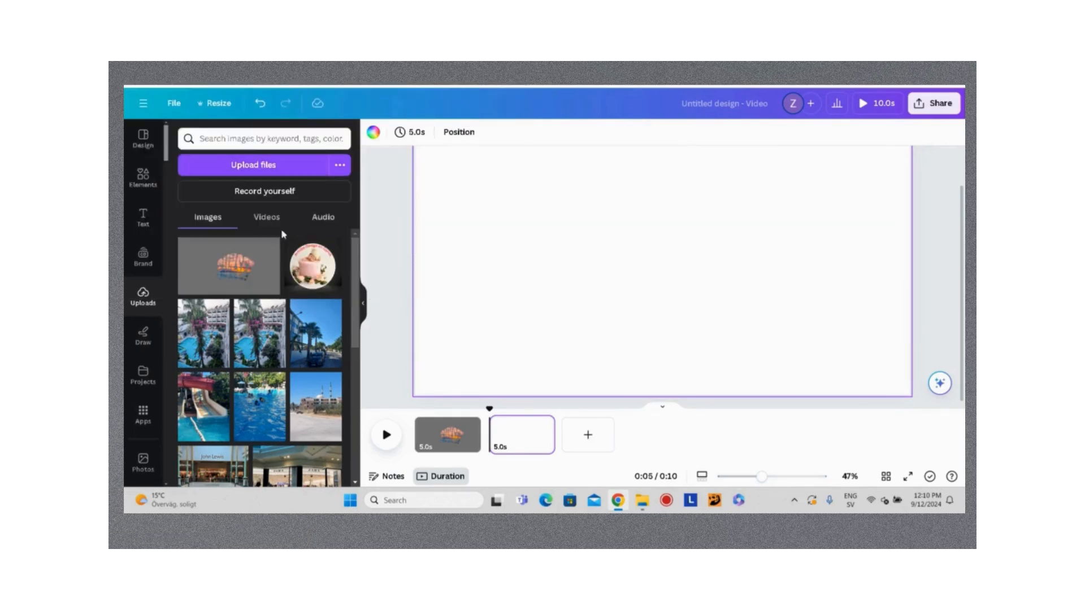
pyautogui.click(214, 266)
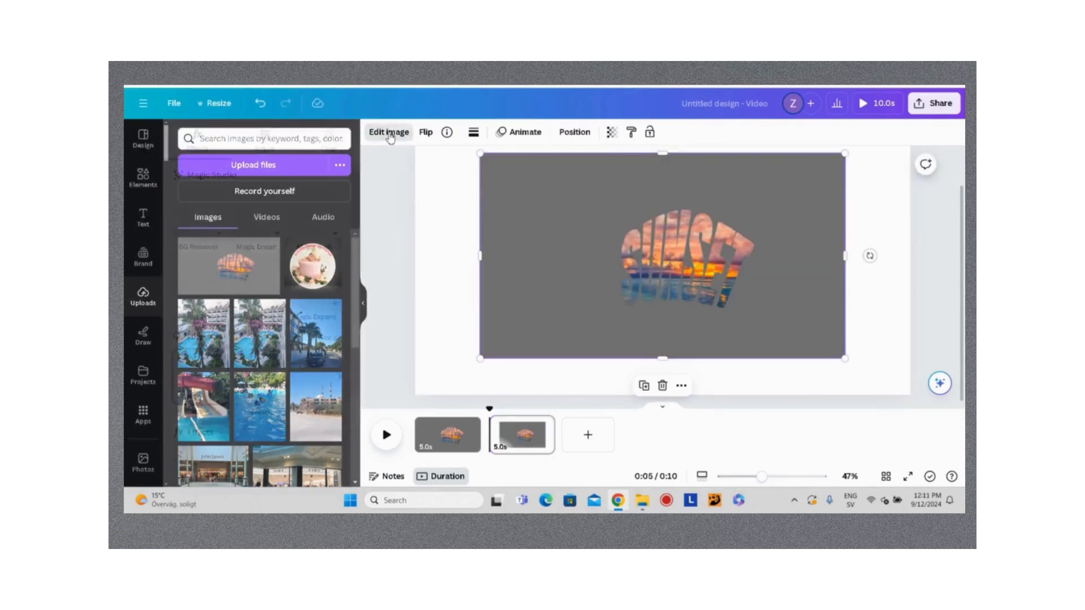
pyautogui.click(389, 131)
pyautogui.click(192, 214)
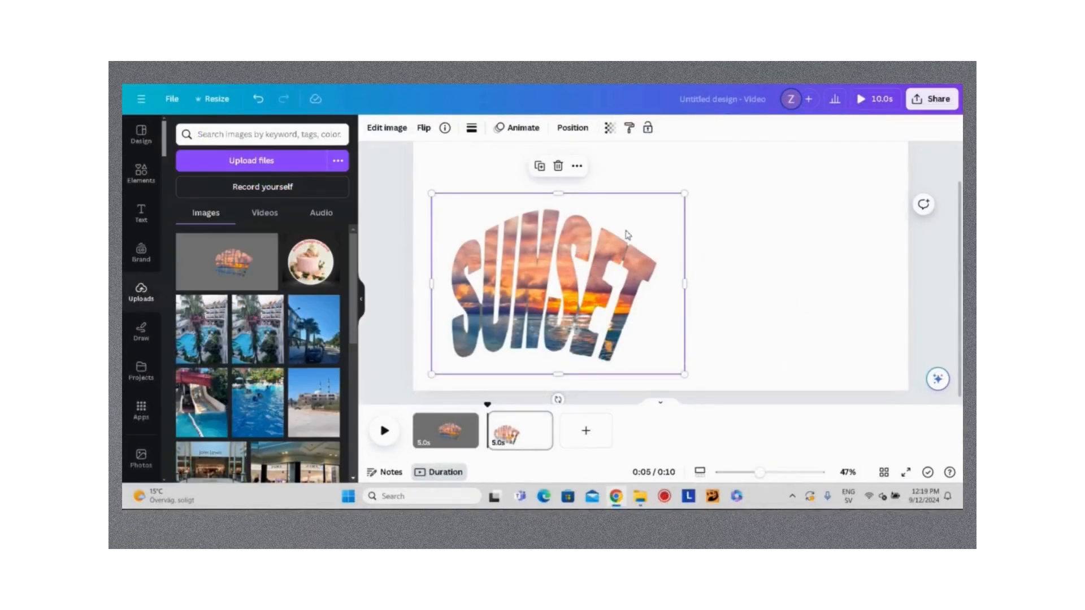
# - Duplicate the SUNSET cutout and move the copy to the upper-right part of the page
pyautogui.click(540, 168)
pyautogui.moveTo(517, 277); pyautogui.dragTo(775, 182)
# - Lower the brightness of the SUNSET cutout in the lower-left part of the page
pyautogui.click(537, 287)
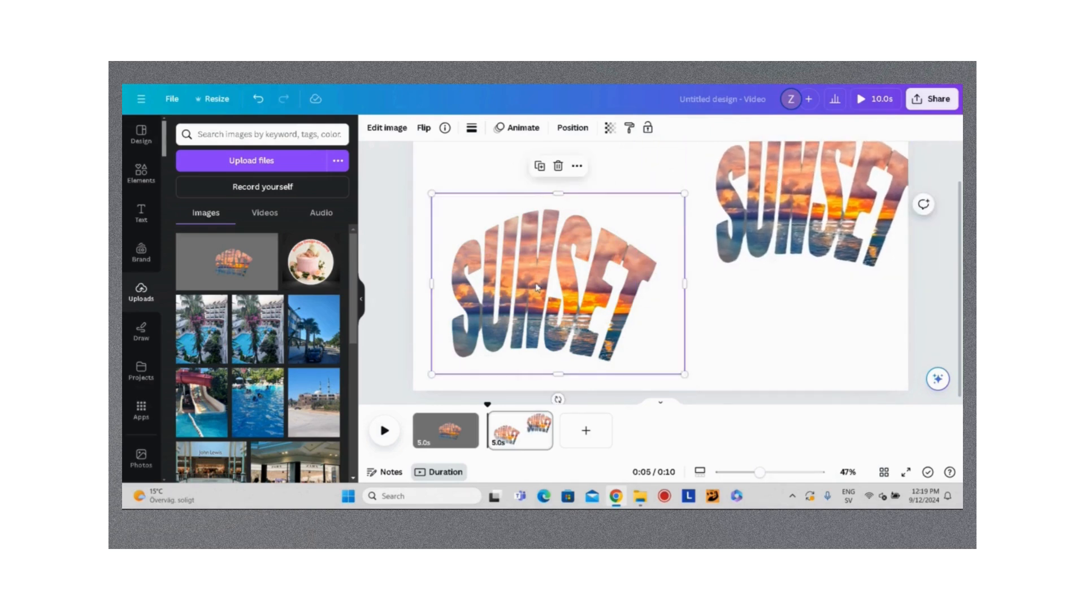
pyautogui.click(386, 127)
pyautogui.click(267, 141)
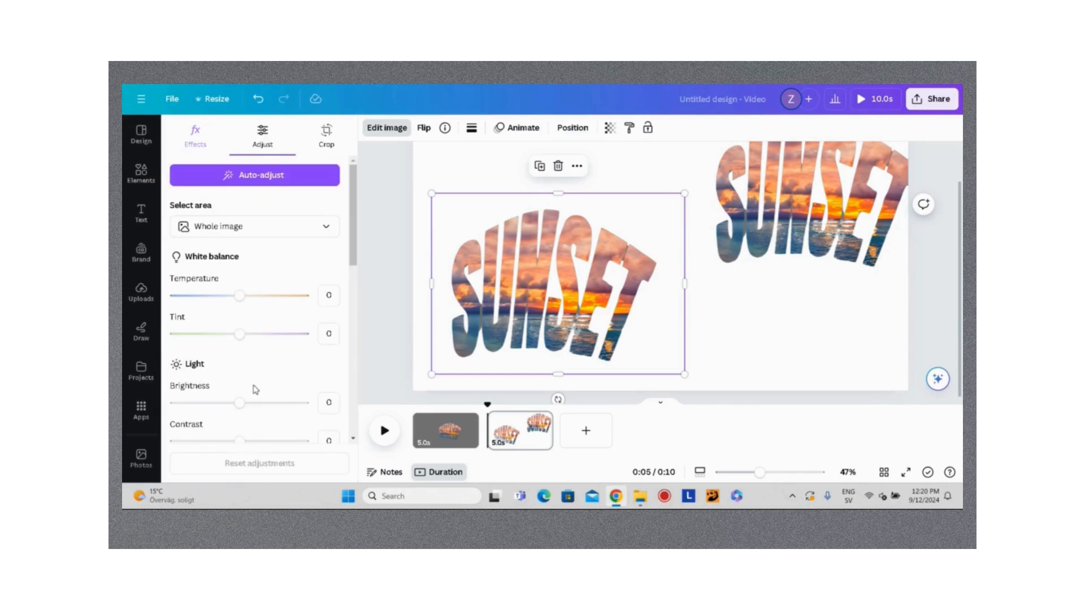
pyautogui.moveTo(243, 406); pyautogui.dragTo(223, 404)
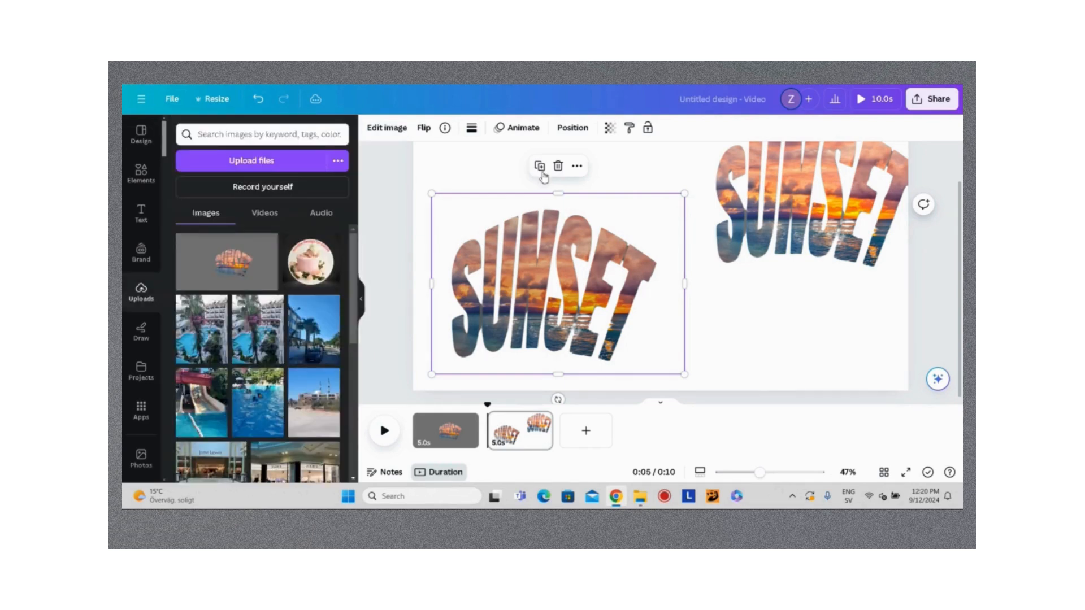
# - Duplicate the darkened SUNSET cutout and align the copy exactly over it
pyautogui.click(540, 168)
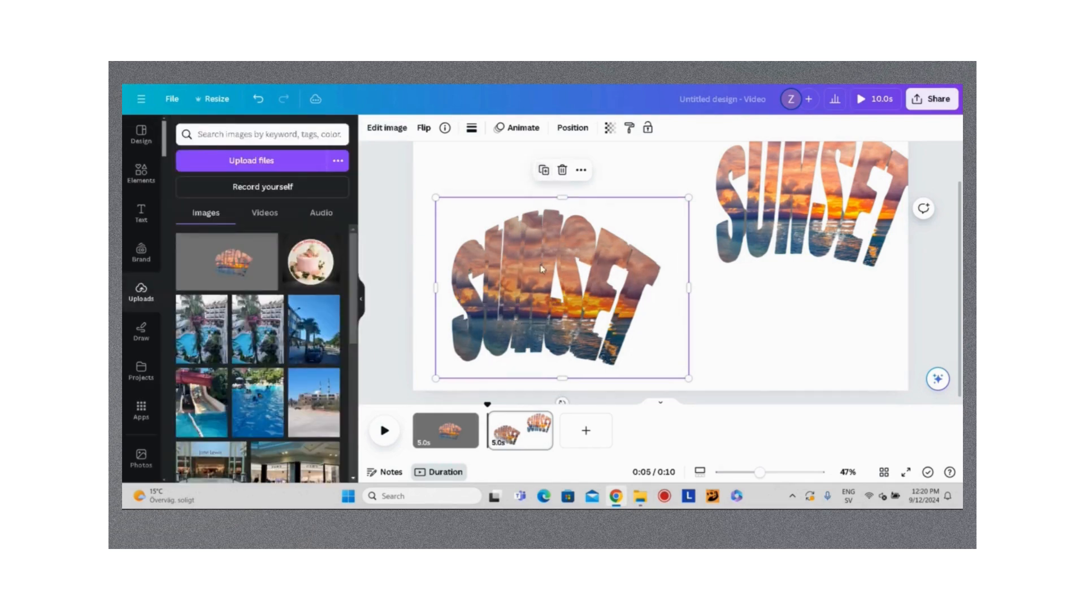
pyautogui.moveTo(540, 265)
pyautogui.mouseDown()
pyautogui.moveTo(541, 274)
pyautogui.moveTo(538, 260)
pyautogui.mouseUp()
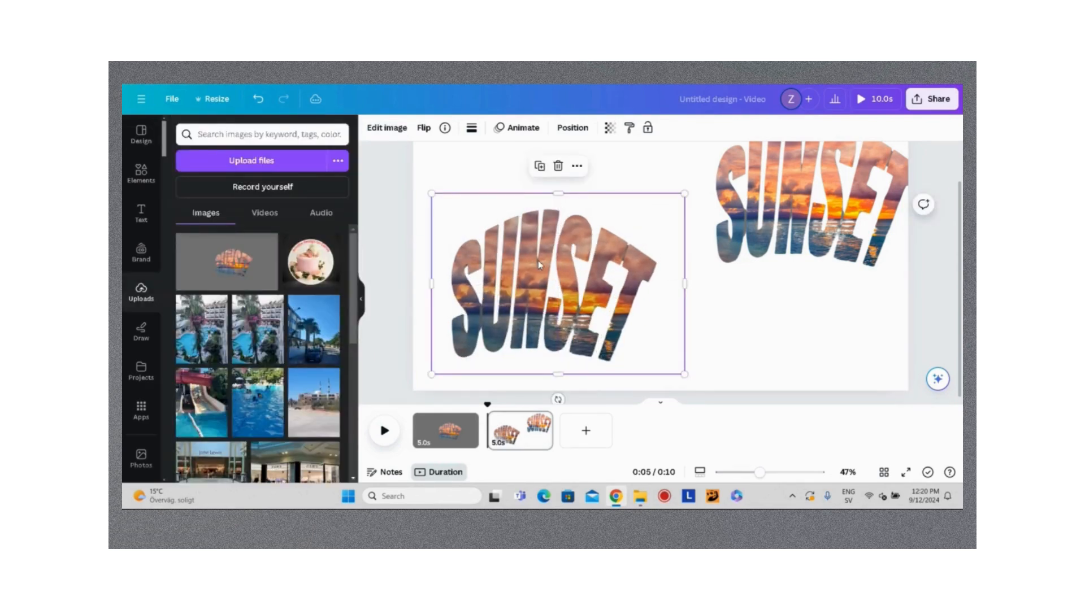
pyautogui.moveTo(595, 203)
pyautogui.mouseDown()
pyautogui.moveTo(535, 182)
pyautogui.moveTo(612, 210)
pyautogui.moveTo(596, 202)
pyautogui.mouseUp()
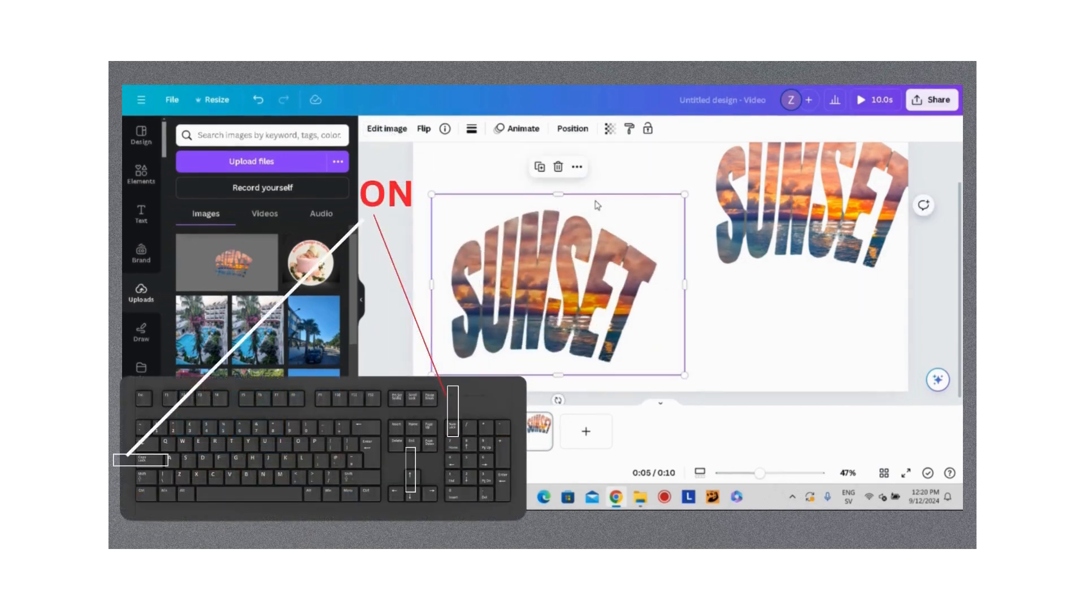
# - Select the top darkened SUNSET copy and nudge it slightly upward in small increments
pyautogui.click(645, 171)
pyautogui.click(577, 248)
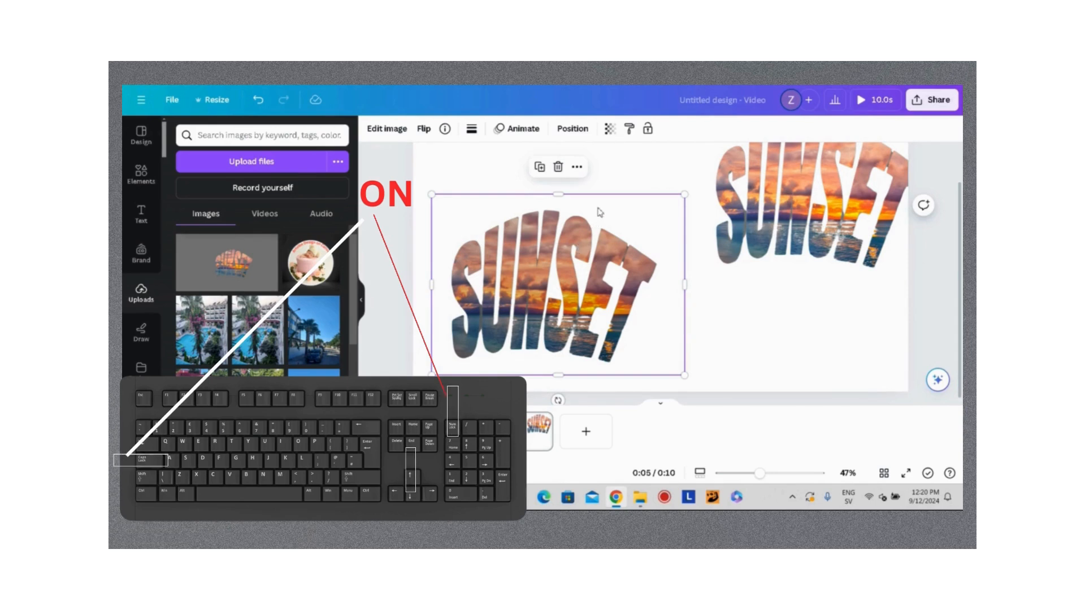
pyautogui.press('Up')
pyautogui.press('Up')
pyautogui.press('Up')
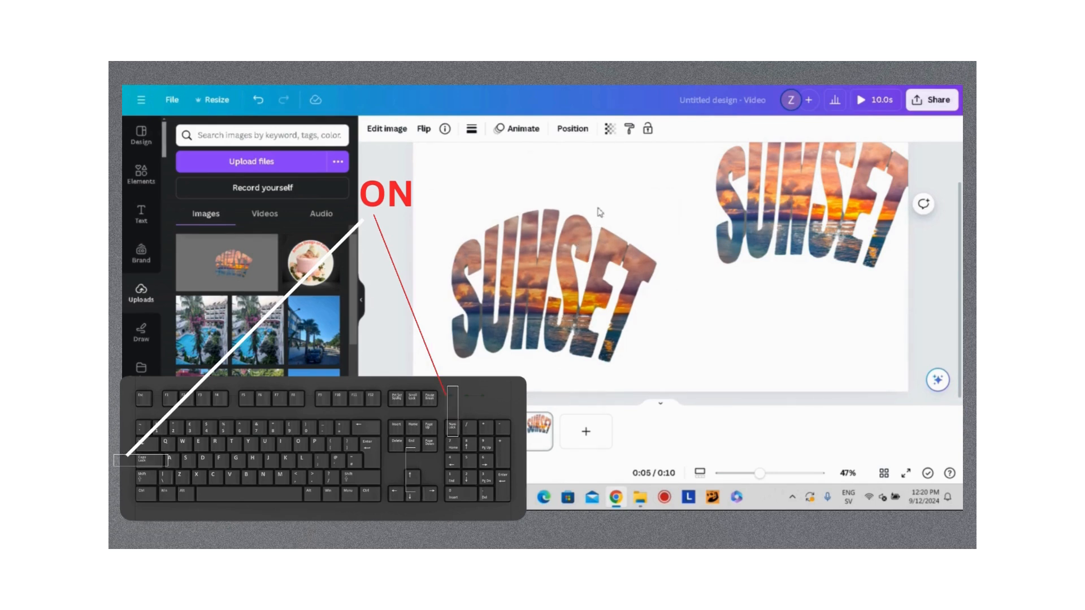
pyautogui.press('Up')
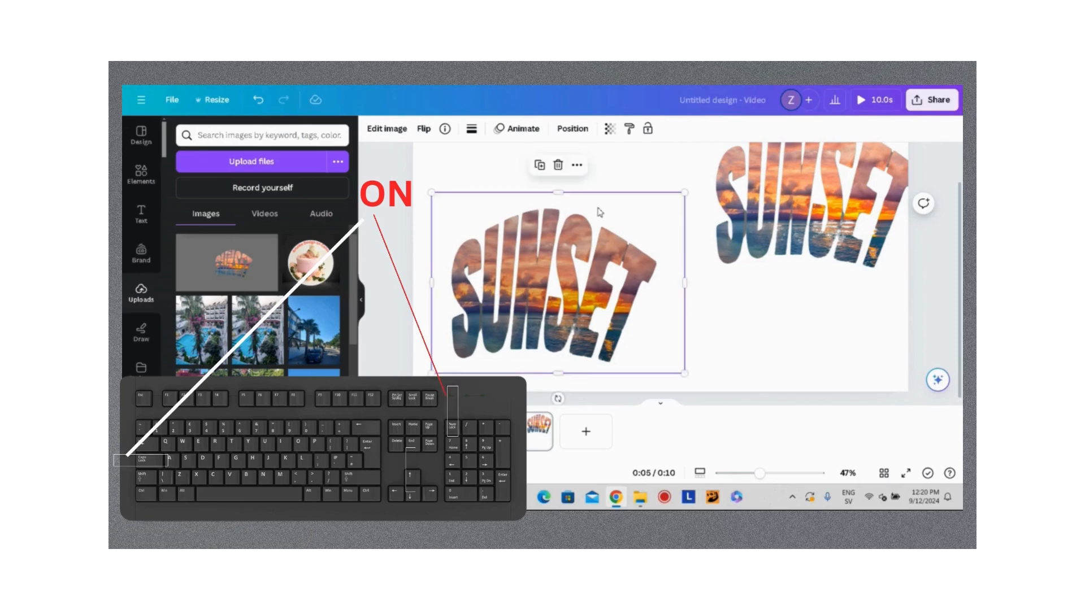
# - Finish nudging the top darkened SUNSET copy upward, and group the stacked darkened copies together
pyautogui.press('Up')
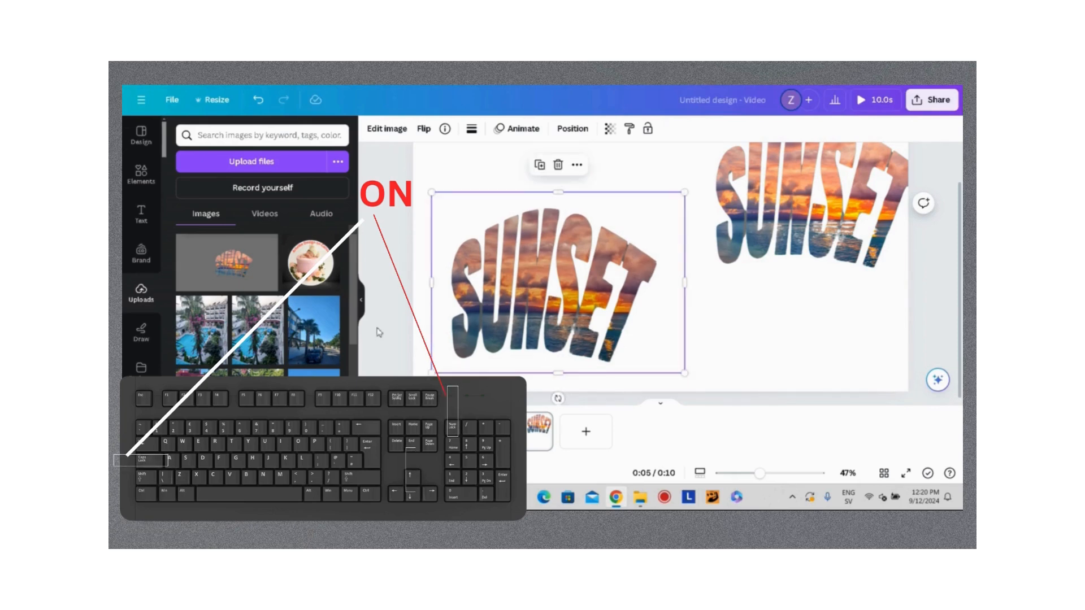
pyautogui.moveTo(387, 302); pyautogui.dragTo(702, 291)
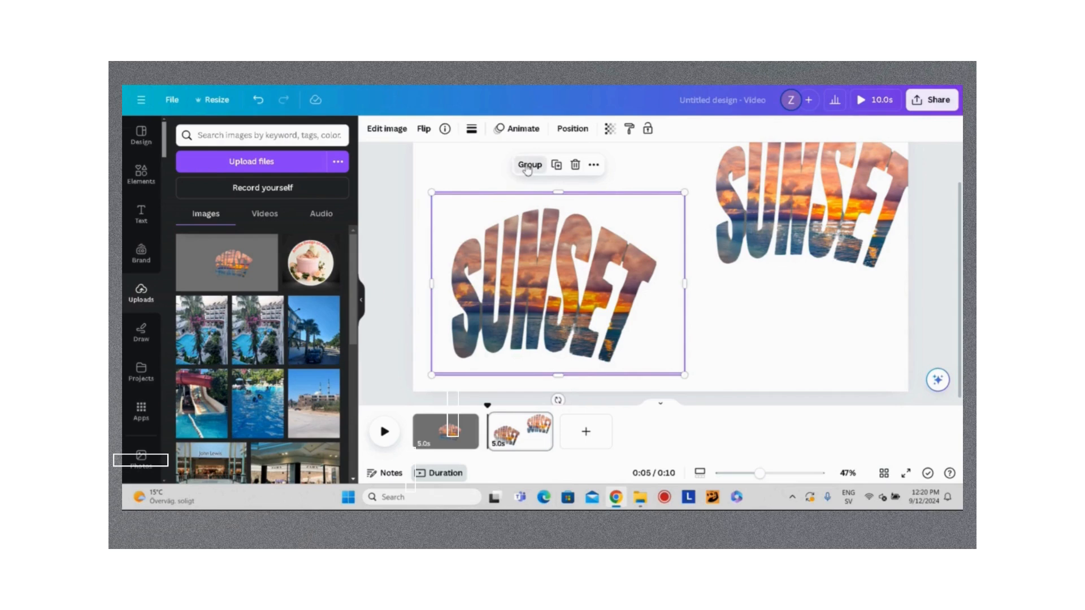
# - Bring the bright SUNSET cutout to the front and place it directly over the grouped darkened copies
pyautogui.click(807, 216)
pyautogui.moveTo(806, 216); pyautogui.dragTo(666, 289)
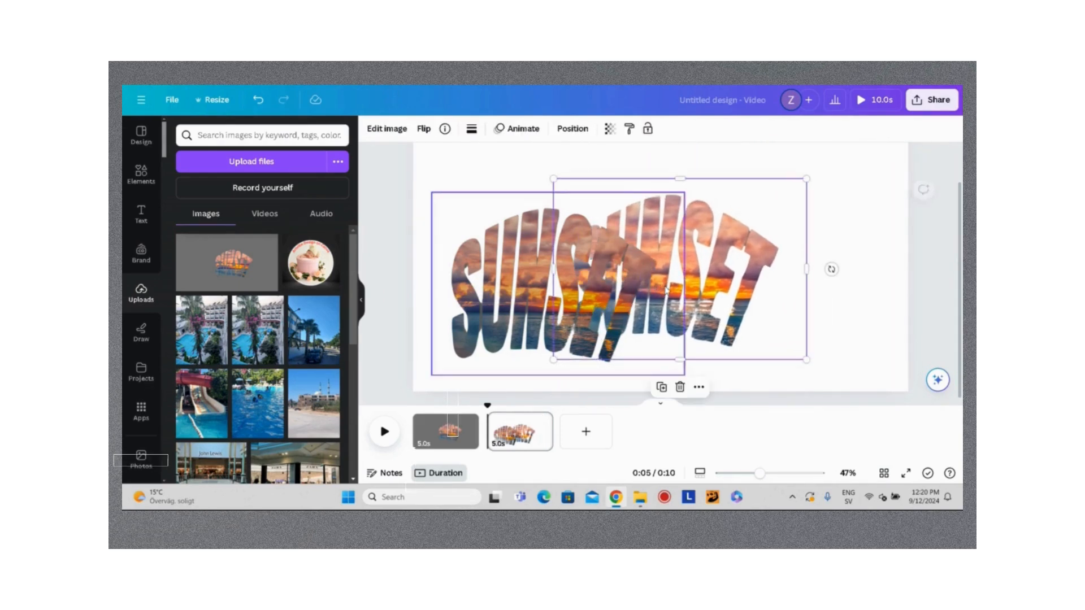
pyautogui.rightClick(761, 215)
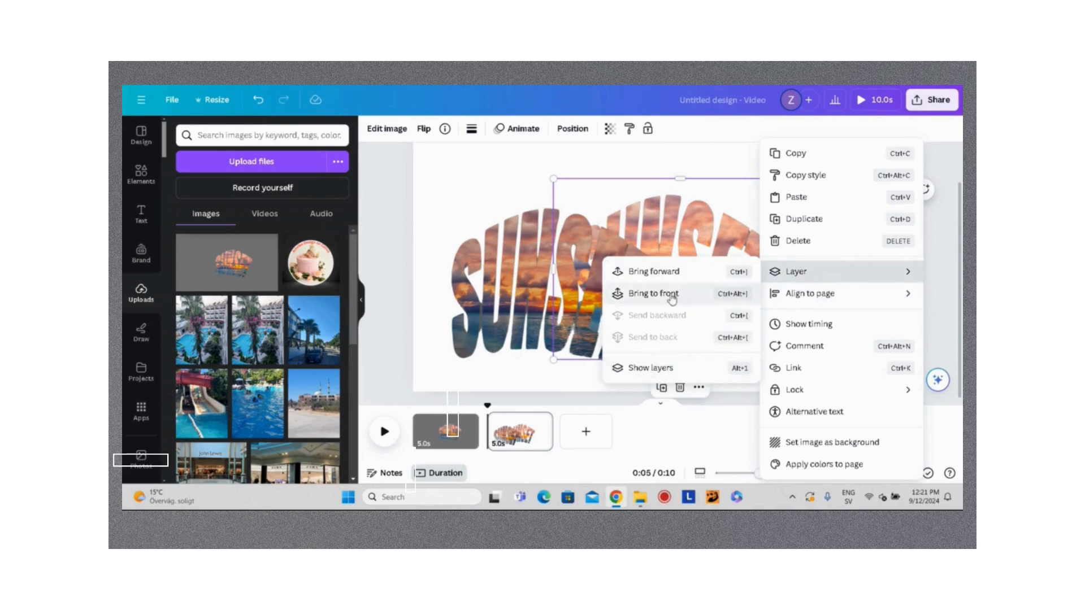
pyautogui.click(694, 249)
pyautogui.moveTo(694, 249); pyautogui.dragTo(572, 257)
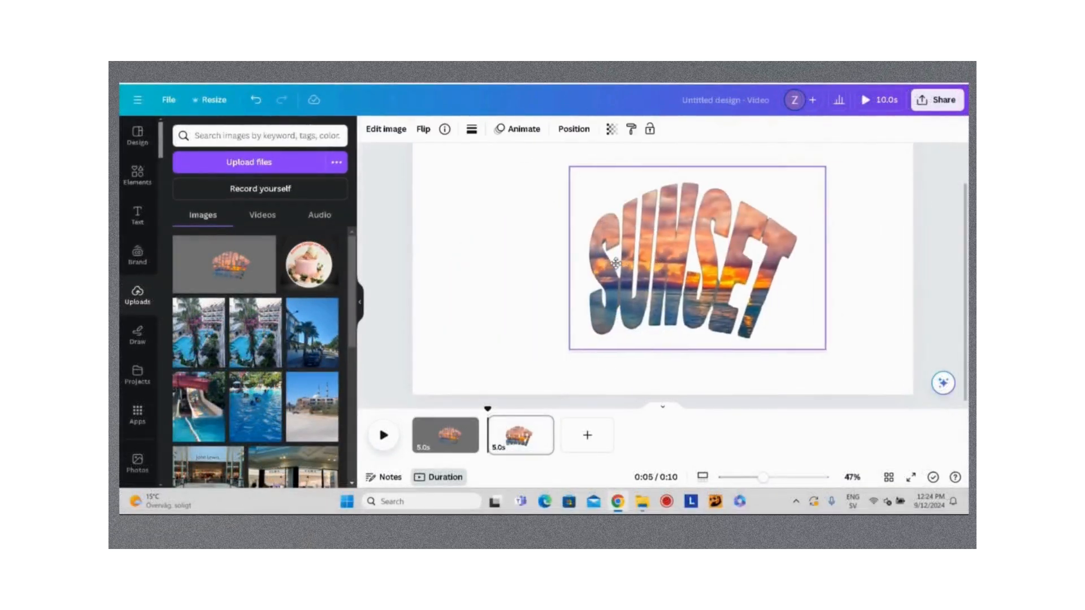
pyautogui.click(566, 275)
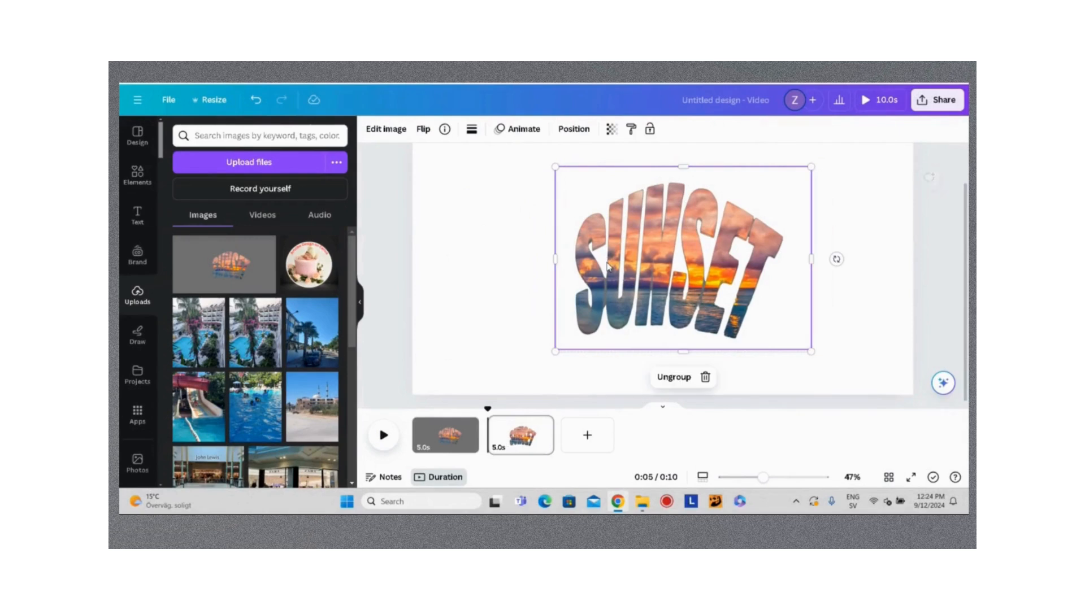